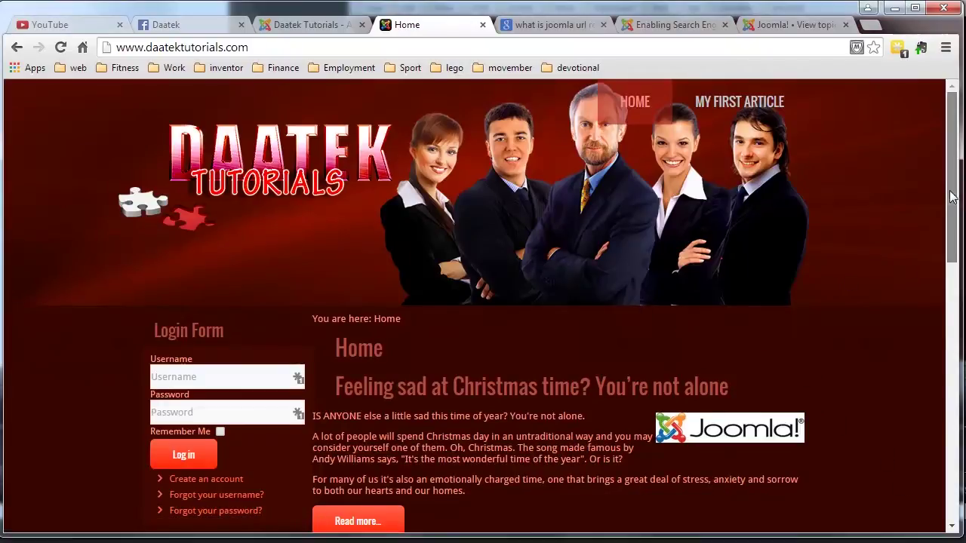
Step: Examine the home page's featured articles and pagination, visiting page 2 and returning to the start page
drag(952, 201, 886, 249)
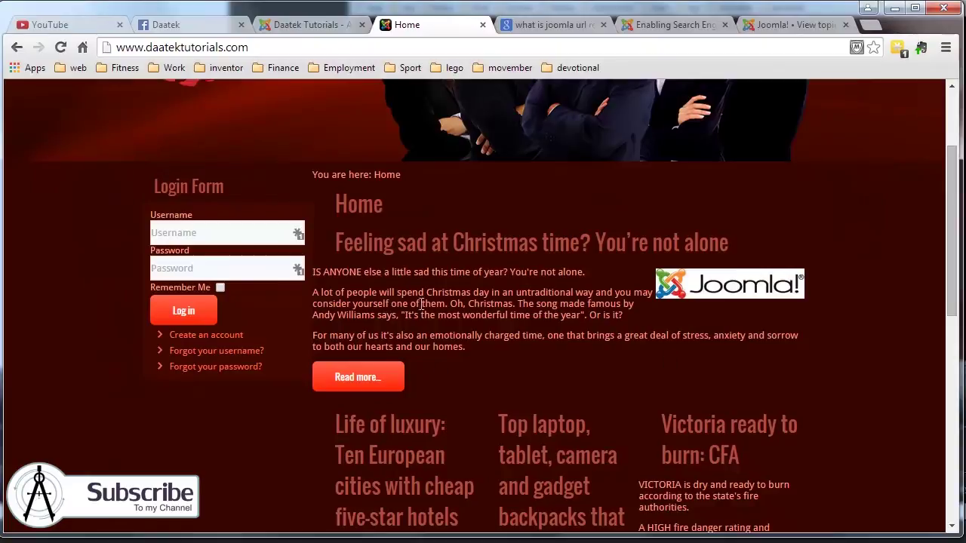
drag(950, 228, 941, 326)
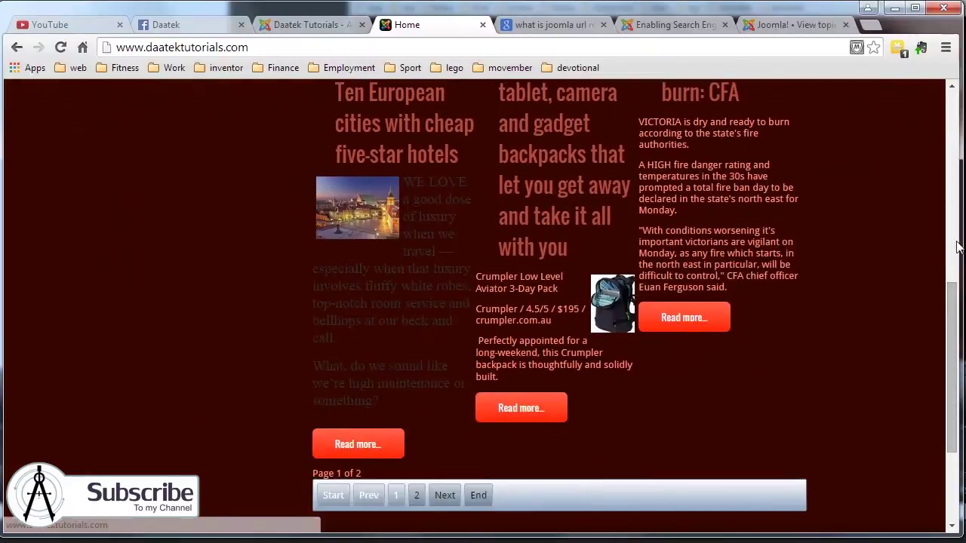
scroll(643, 403, down, 2)
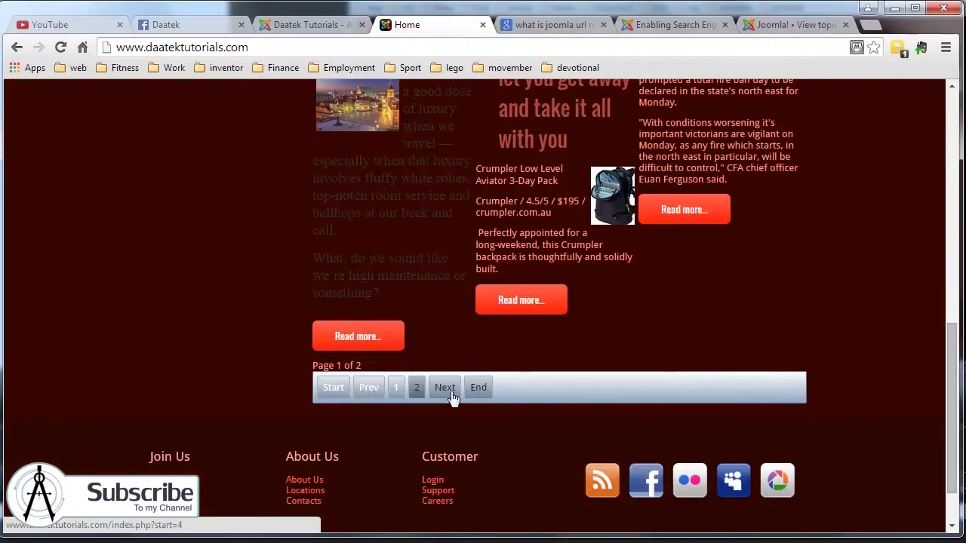
mouse_move(948, 422)
mouse_down()
mouse_move(947, 215)
mouse_move(945, 423)
mouse_up()
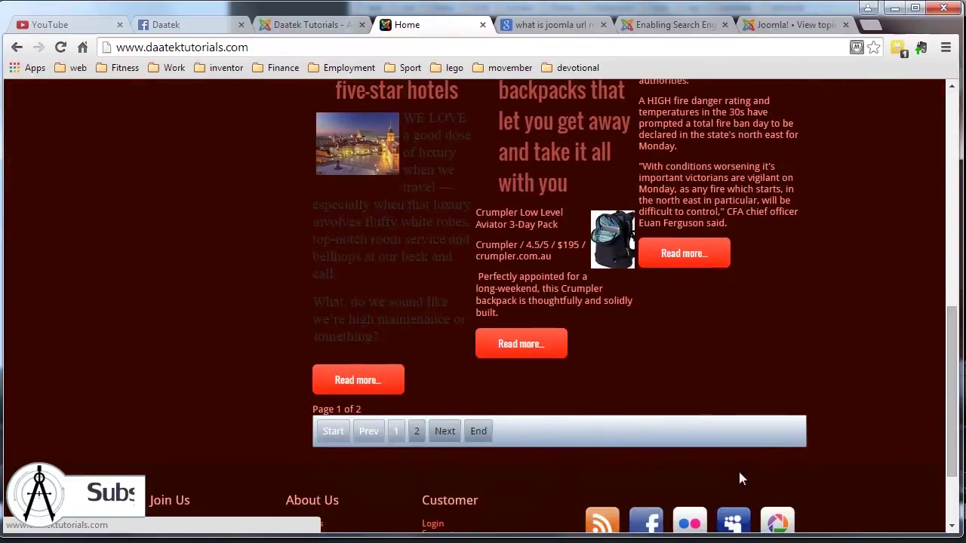
click(416, 436)
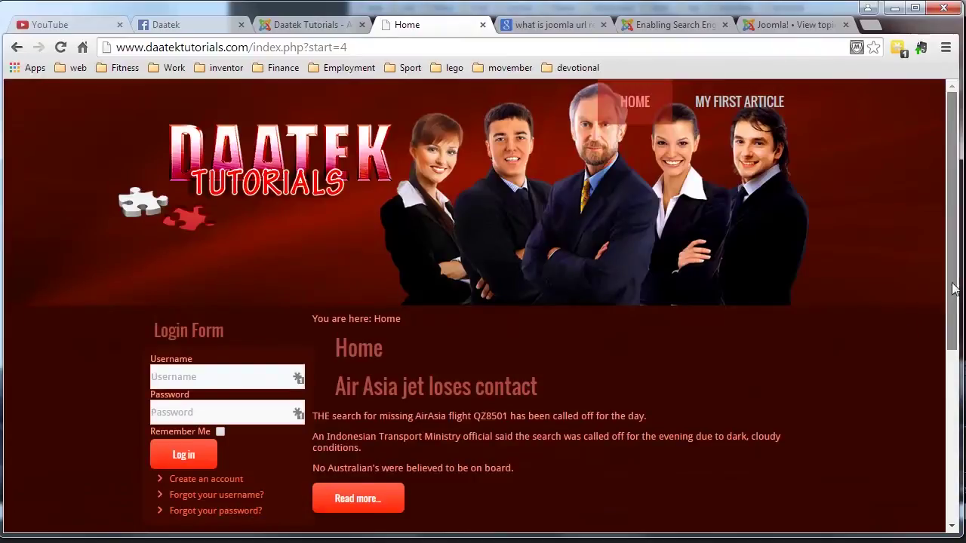
drag(946, 291, 952, 369)
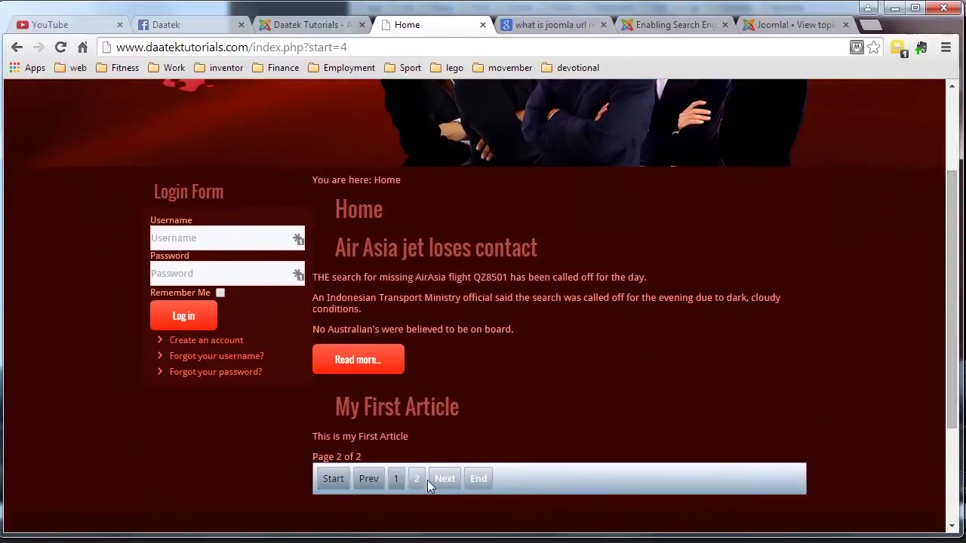
click(338, 482)
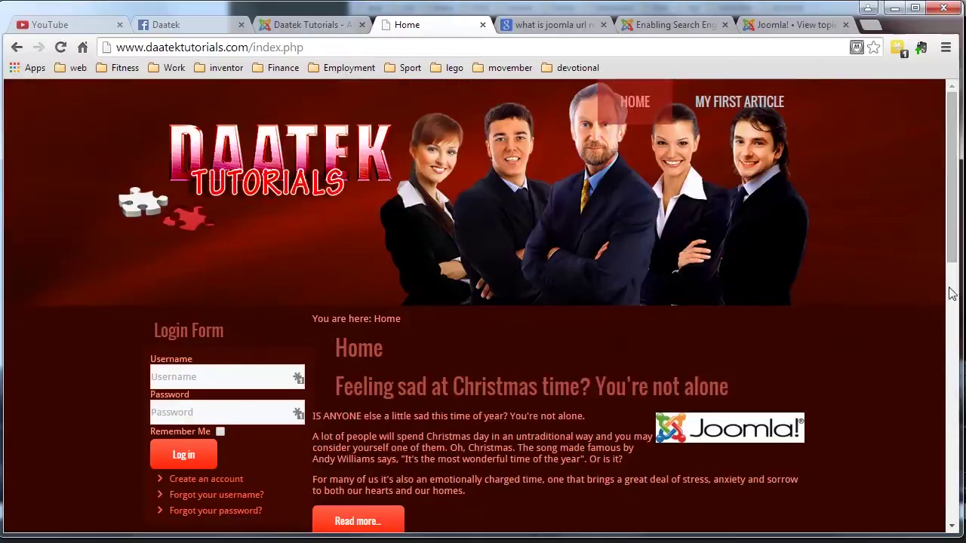
Step: Open the Home item of the Main Menu in the Joomla administrator and review its Layout settings
click(319, 25)
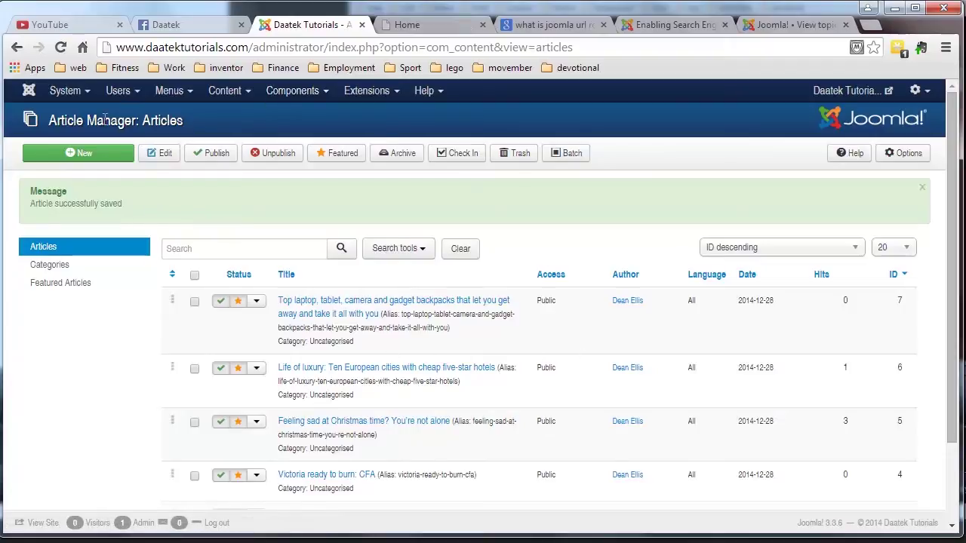
click(170, 91)
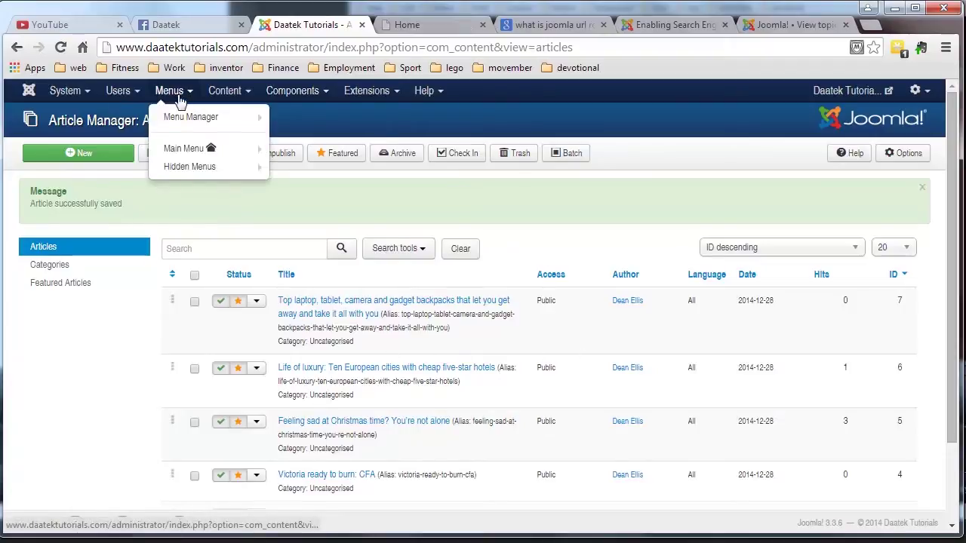
click(179, 154)
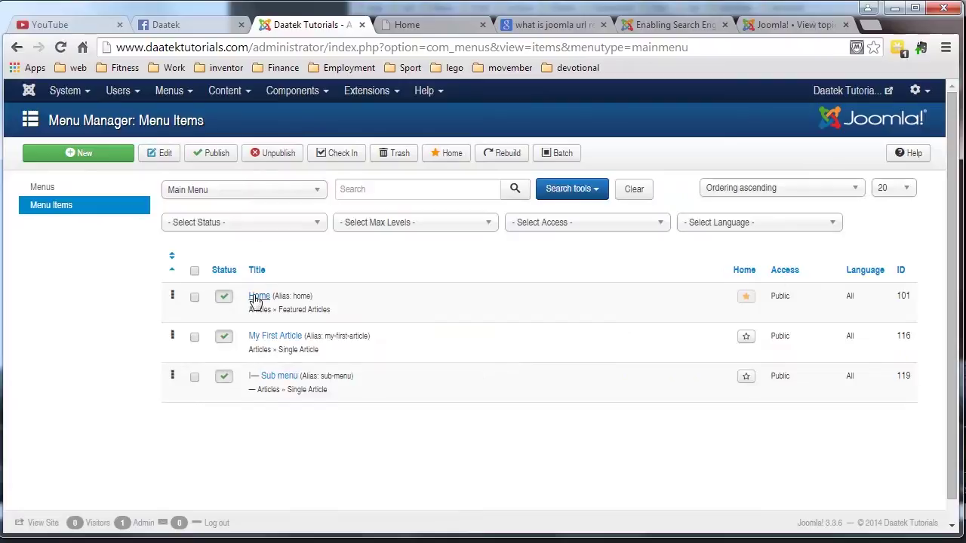
click(256, 297)
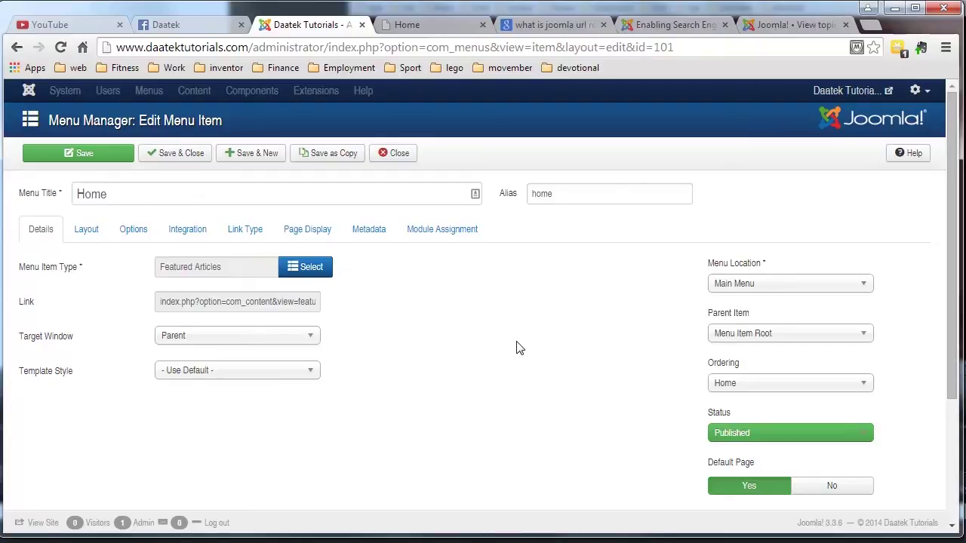
click(86, 234)
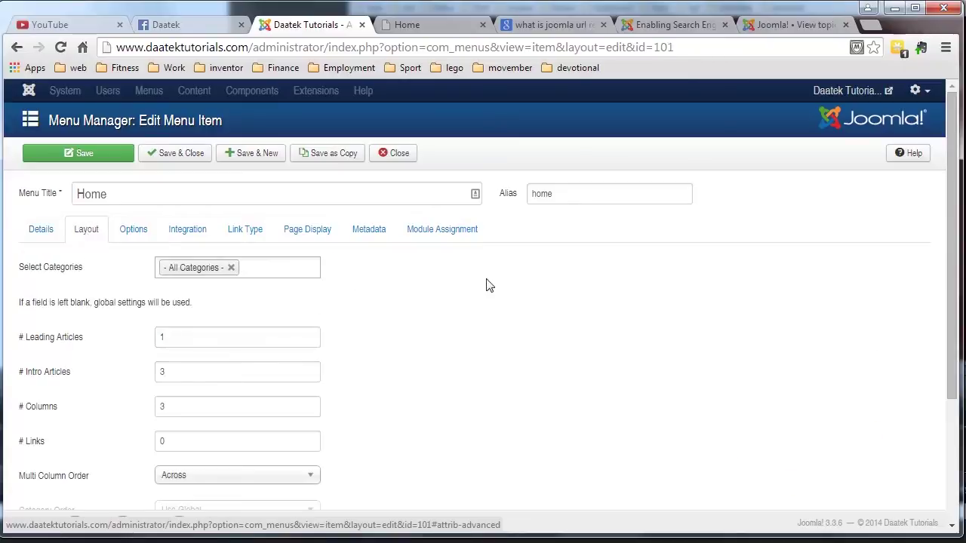
scroll(451, 274, down, 3)
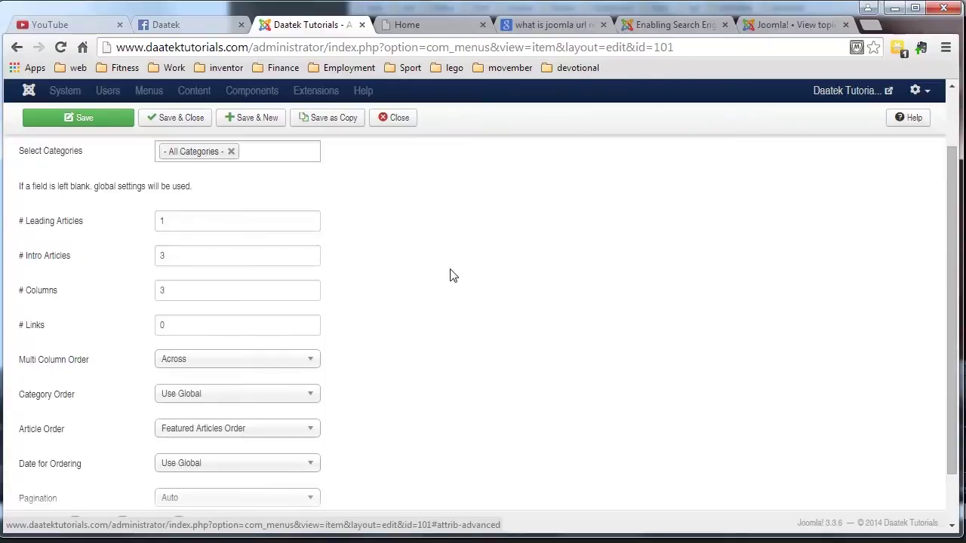
scroll(450, 274, up, 3)
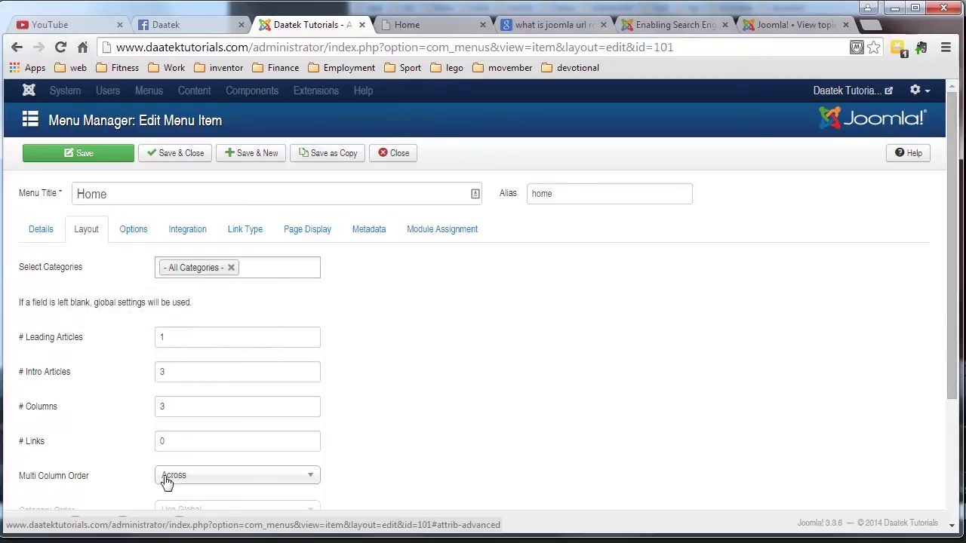
scroll(384, 453, down, 2)
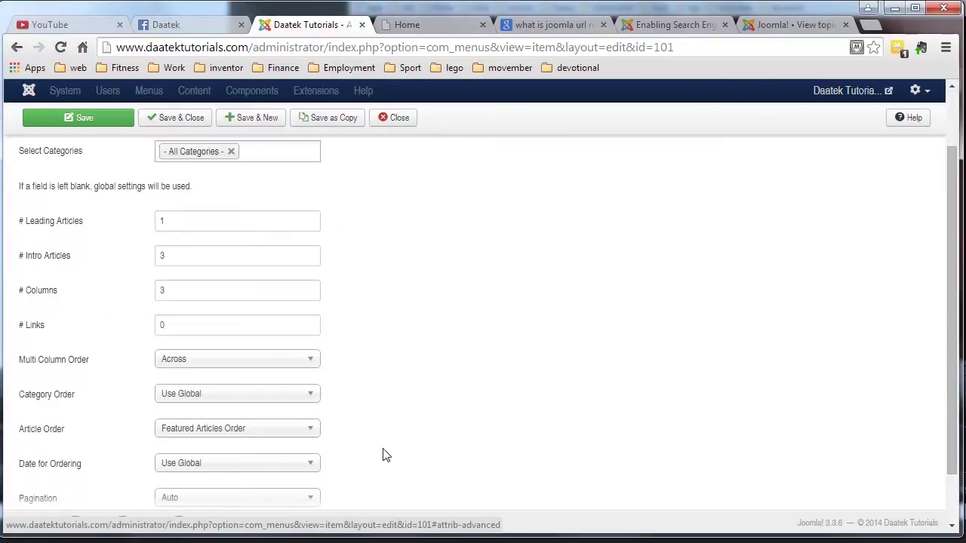
scroll(385, 453, up, 2)
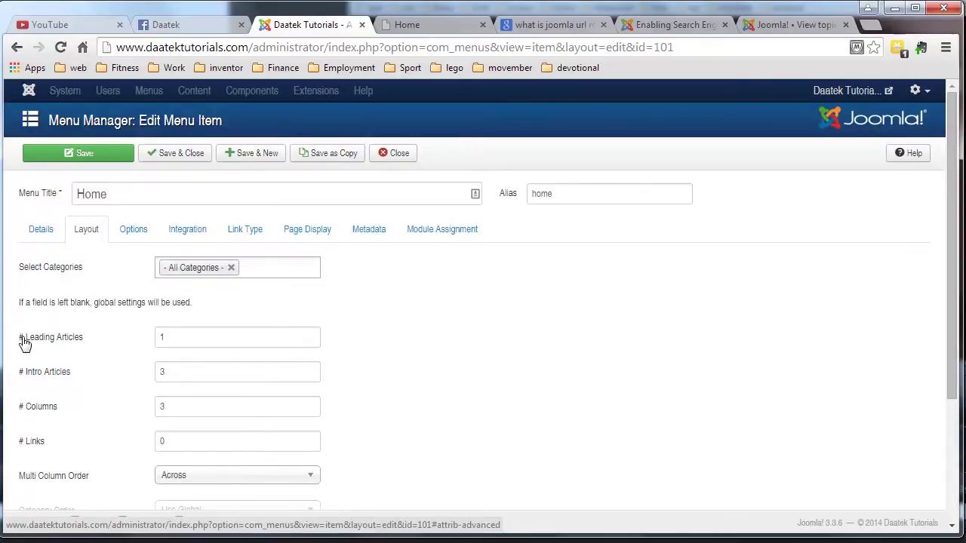
Step: Compare the Home item's leading articles, intro articles and columns settings with the article layout on the live home page
double_click(164, 338)
click(412, 25)
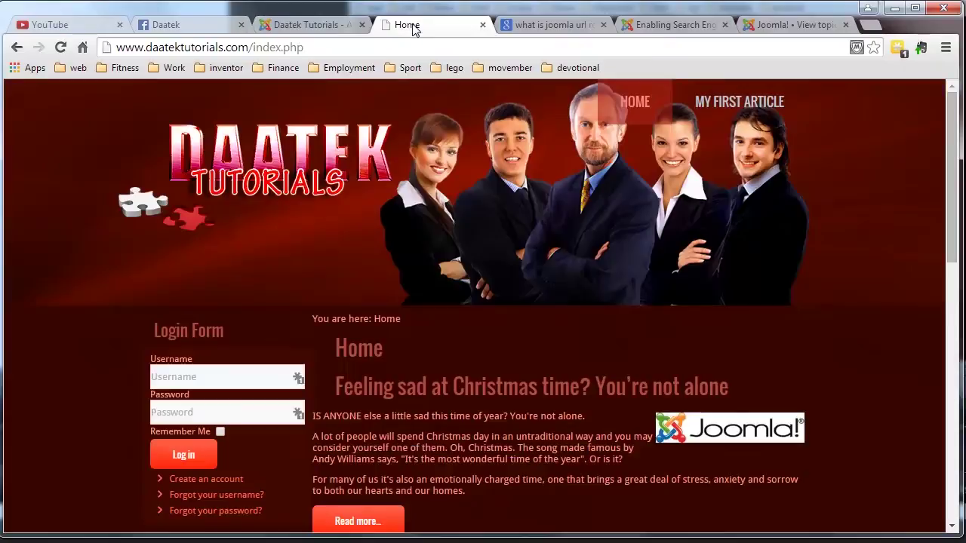
scroll(489, 277, down, 2)
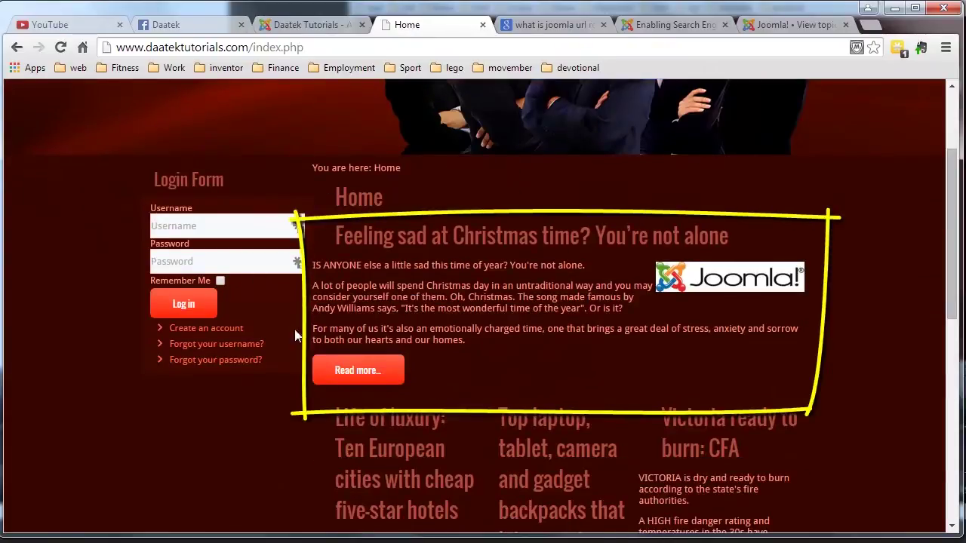
click(321, 24)
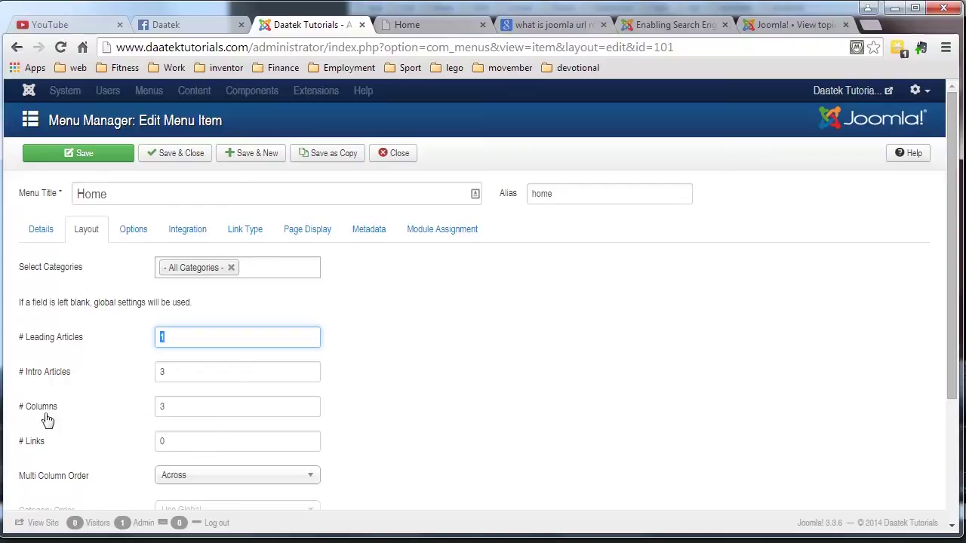
click(449, 25)
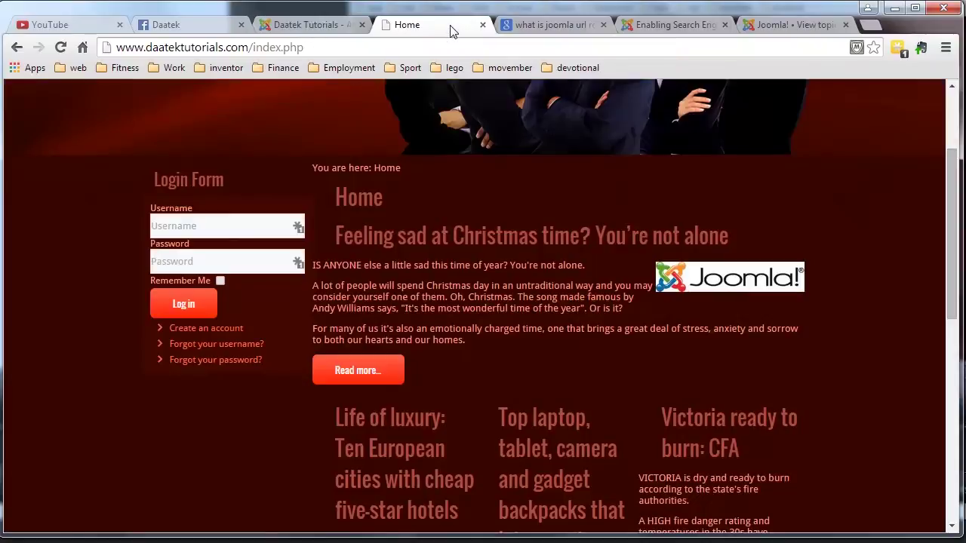
scroll(490, 196, down, 2)
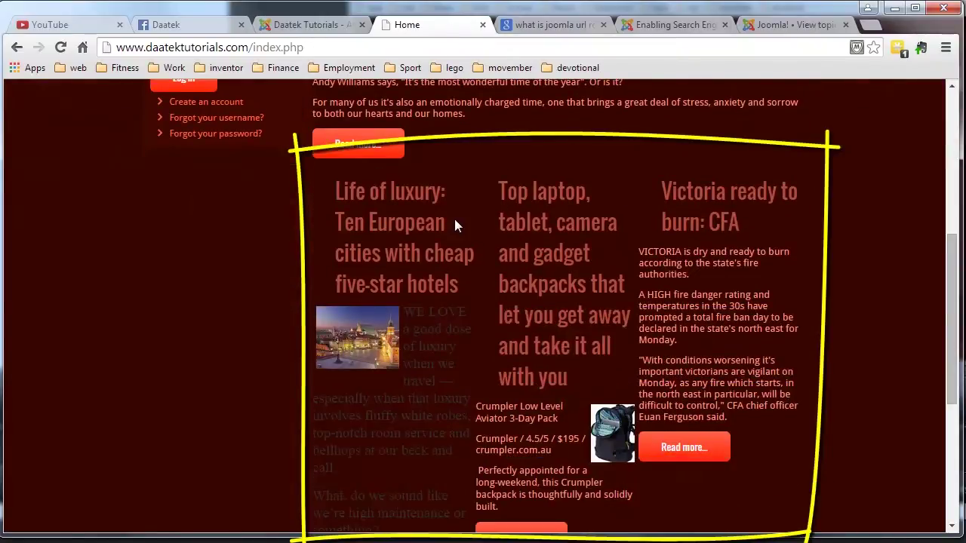
scroll(455, 220, down, 1)
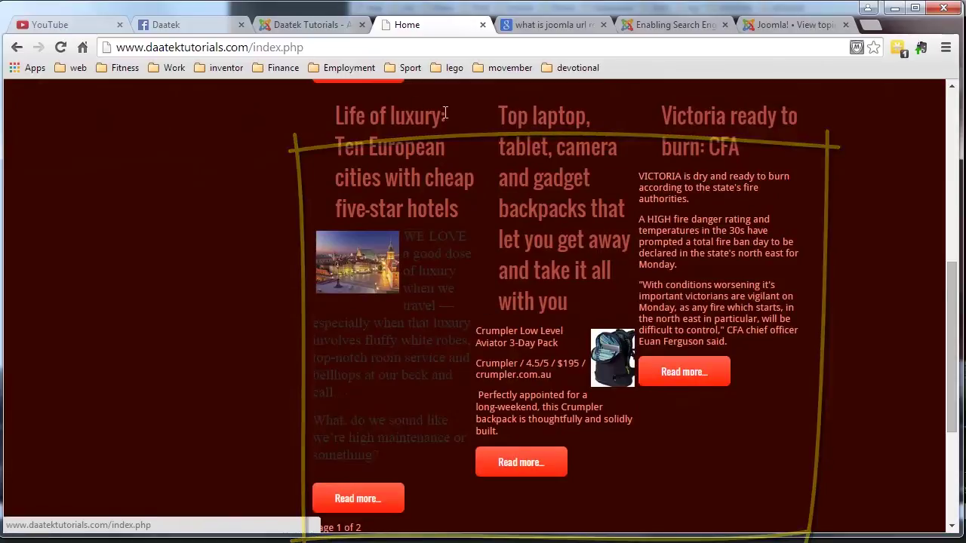
Step: Set the number of links in the Home menu item's Layout settings to 5 and save the item
click(308, 20)
scroll(143, 267, down, 2)
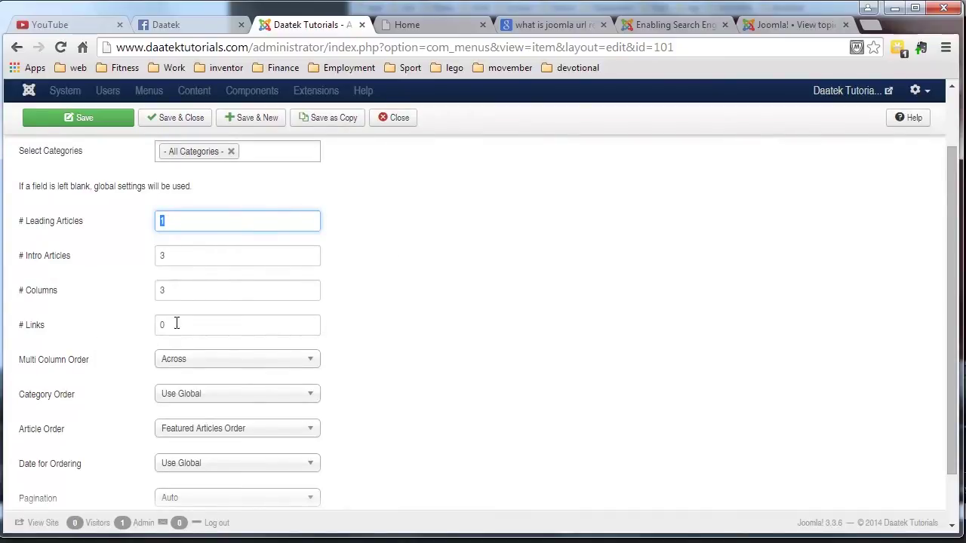
drag(170, 325, 160, 326)
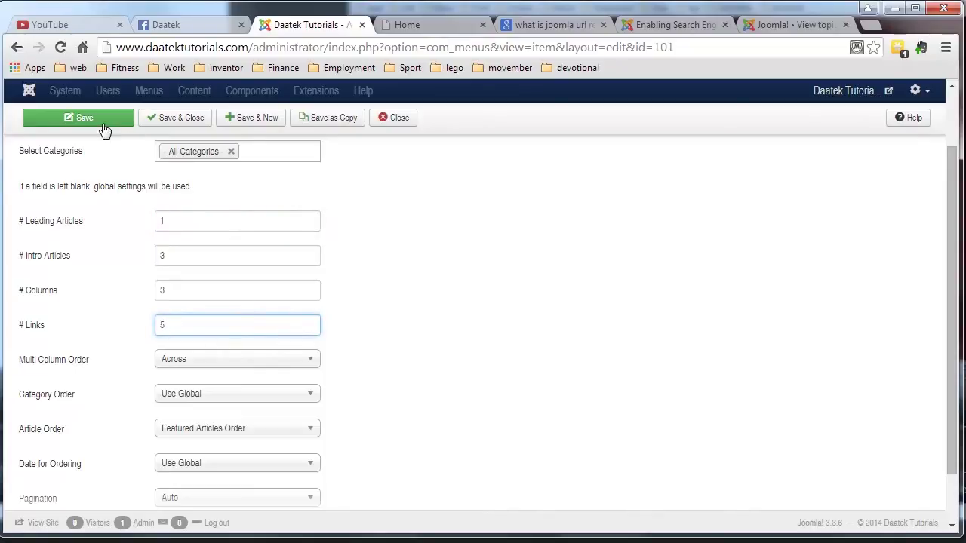
click(74, 120)
Step: Reload the live home page and examine the leading article, intro articles and the links area above the pagination
click(430, 24)
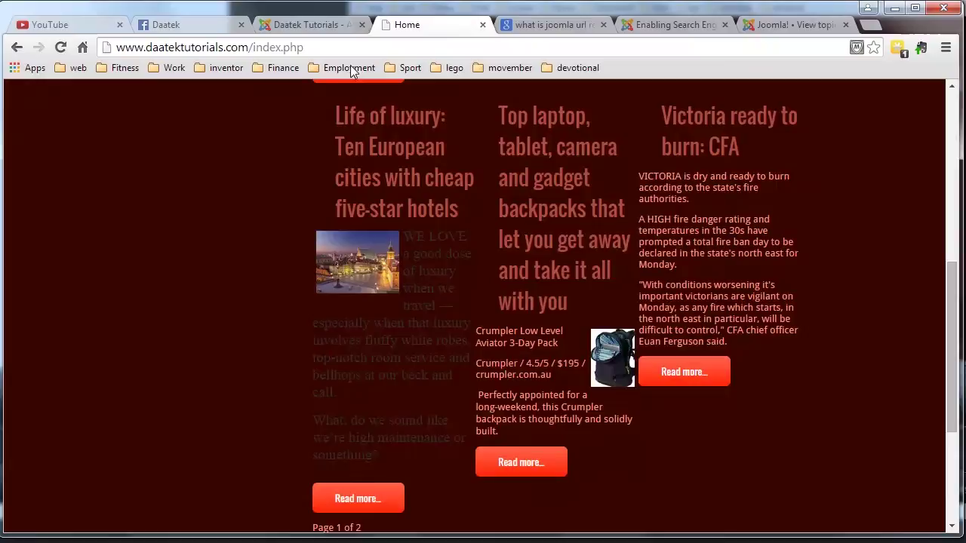
click(60, 47)
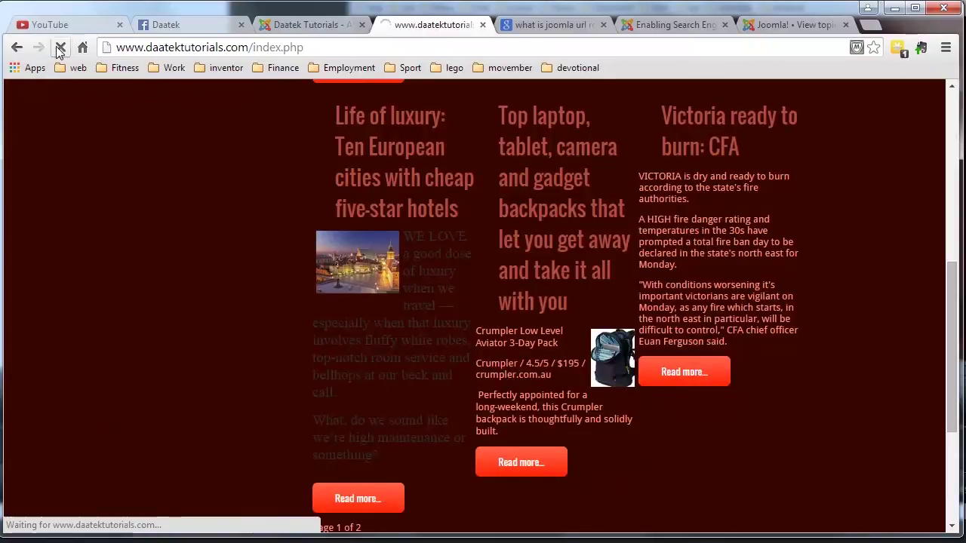
scroll(243, 251, up, 3)
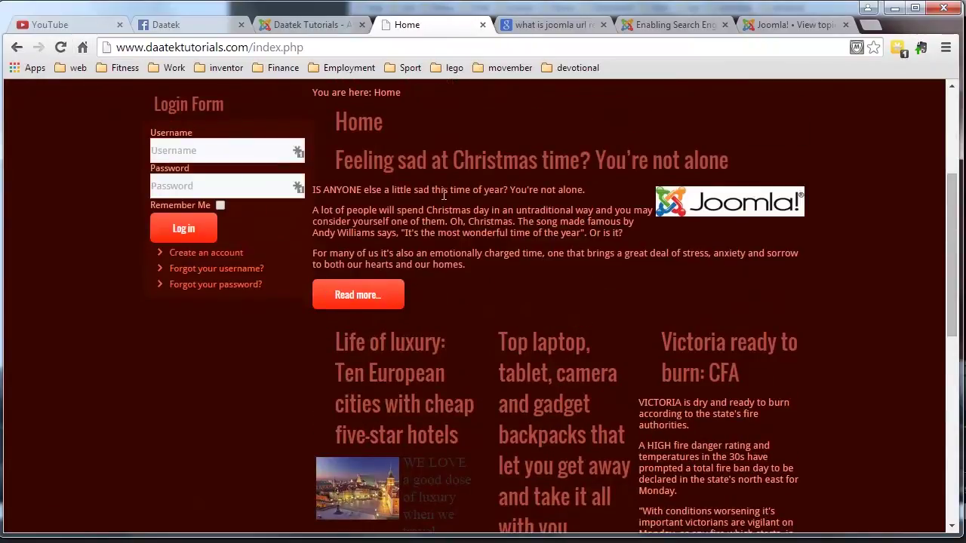
scroll(453, 202, down, 1)
scroll(639, 298, down, 5)
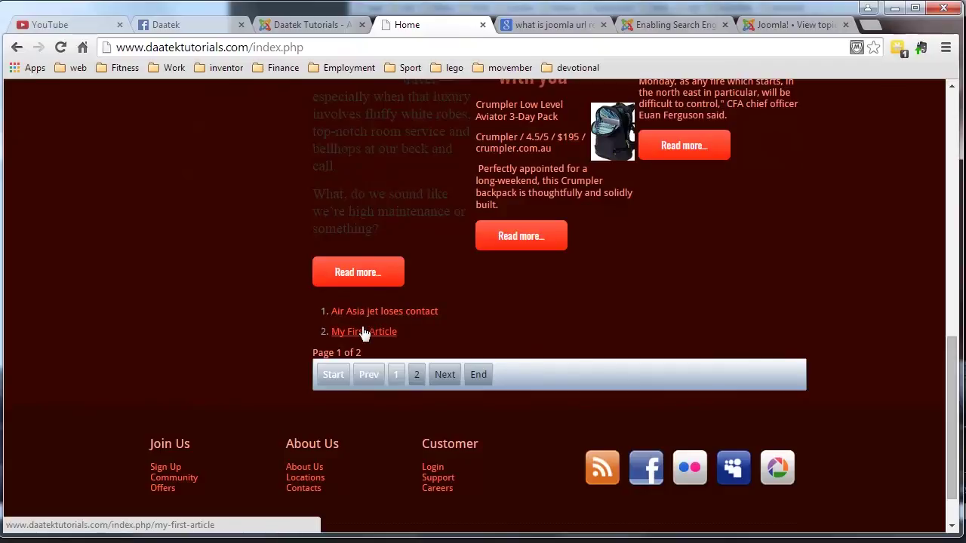
scroll(521, 320, up, 4)
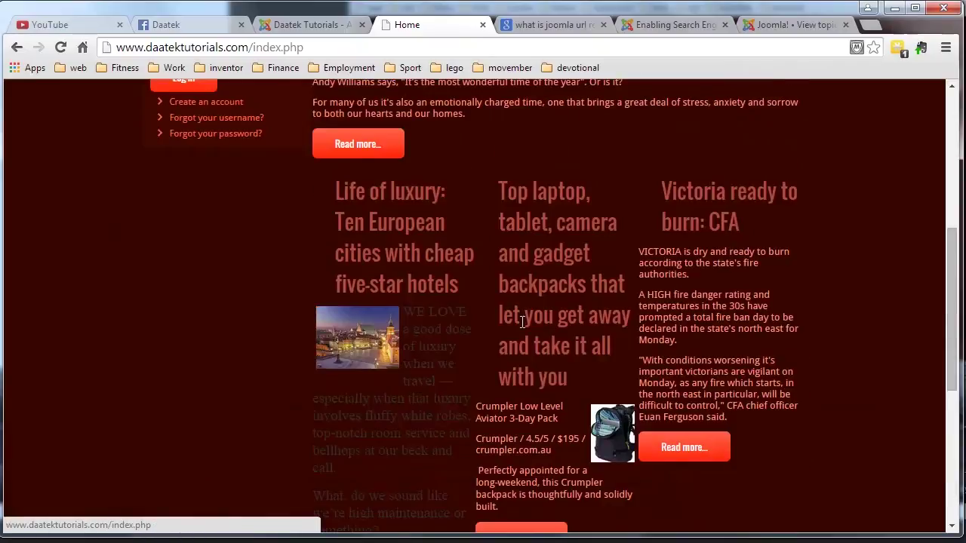
scroll(520, 322, up, 4)
scroll(520, 321, down, 9)
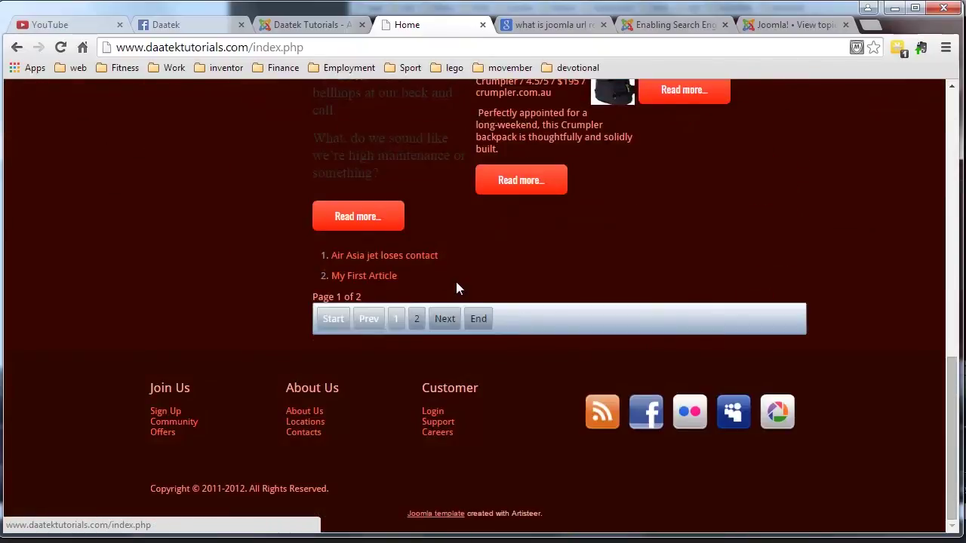
scroll(458, 287, up, 6)
scroll(483, 236, down, 2)
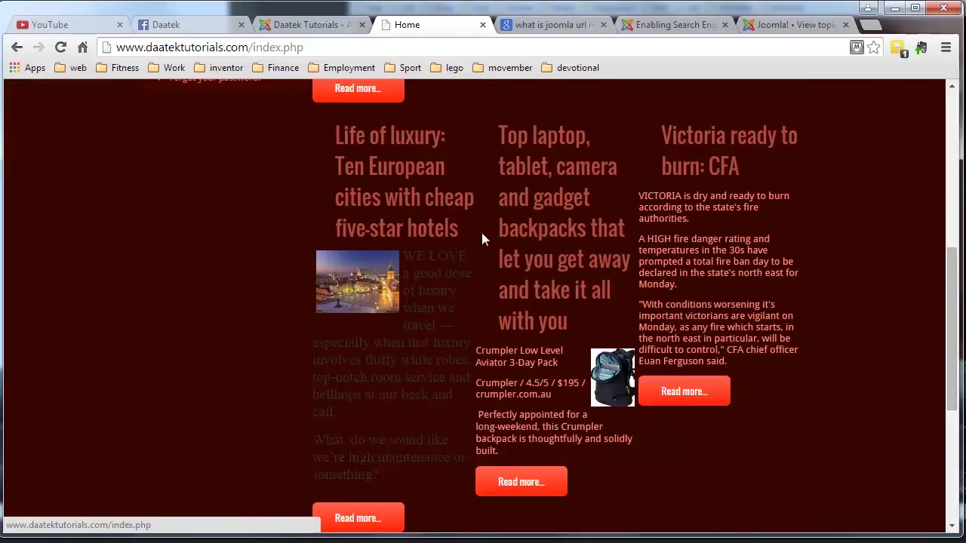
scroll(596, 257, down, 1)
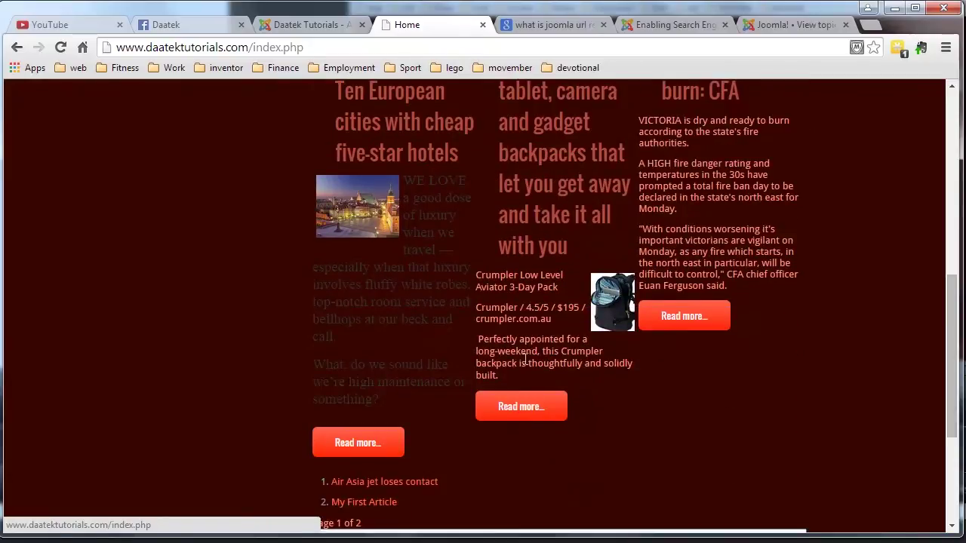
scroll(552, 385, down, 1)
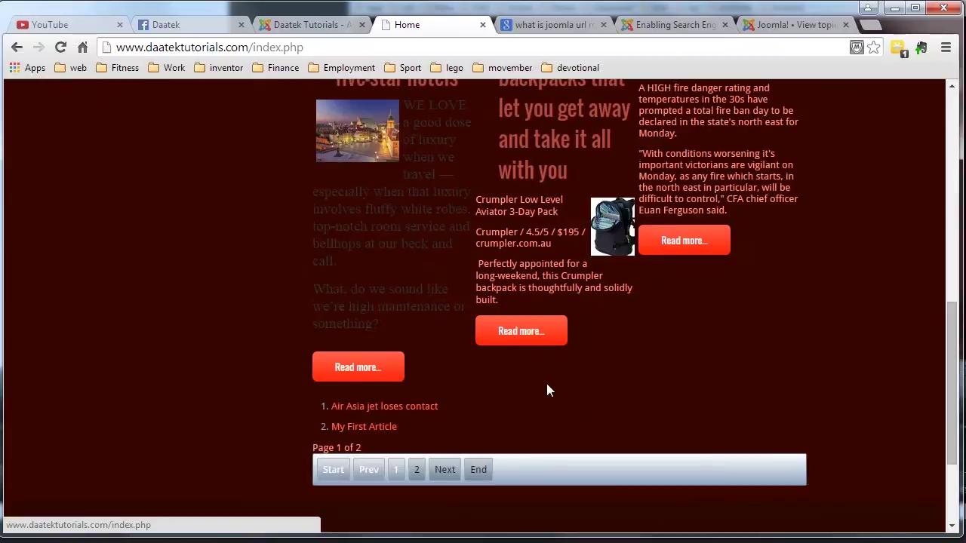
scroll(558, 361, up, 4)
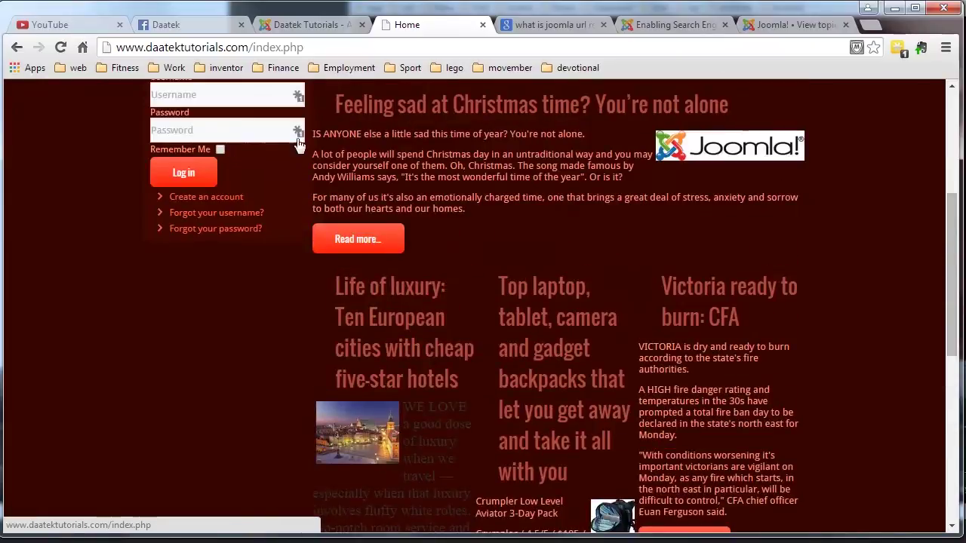
Step: Set the Home menu item's Layout to 6 intro articles and 2 columns, and save the item
click(287, 28)
scroll(278, 345, down, 3)
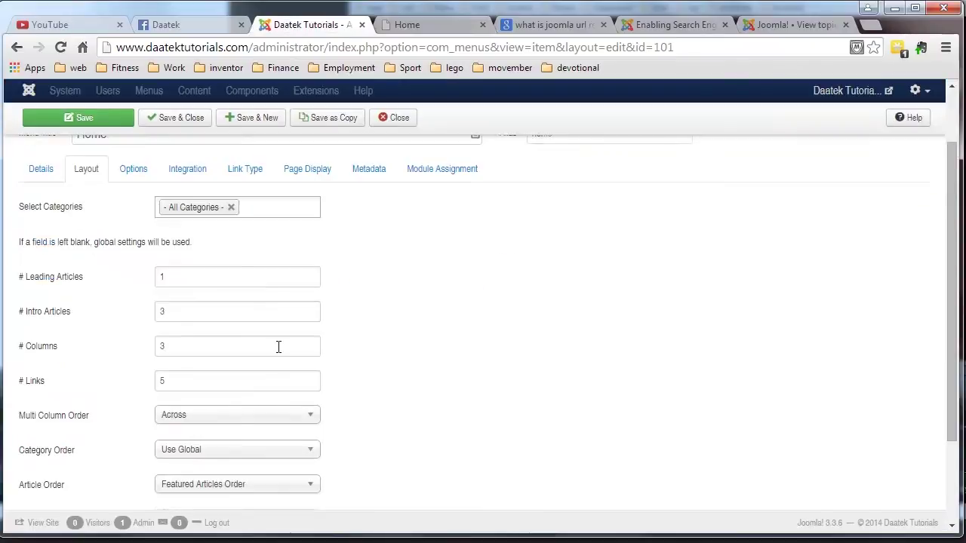
drag(183, 236, 149, 241)
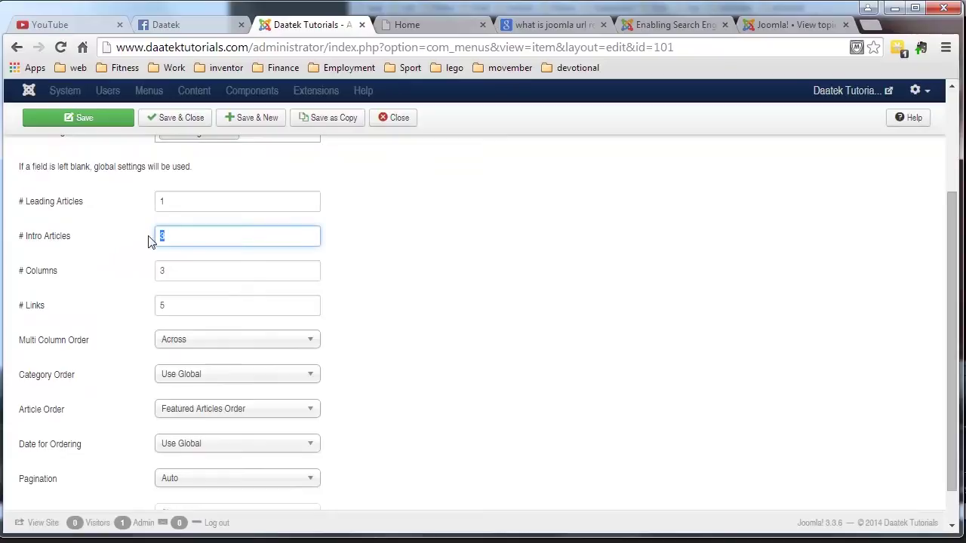
text(6)
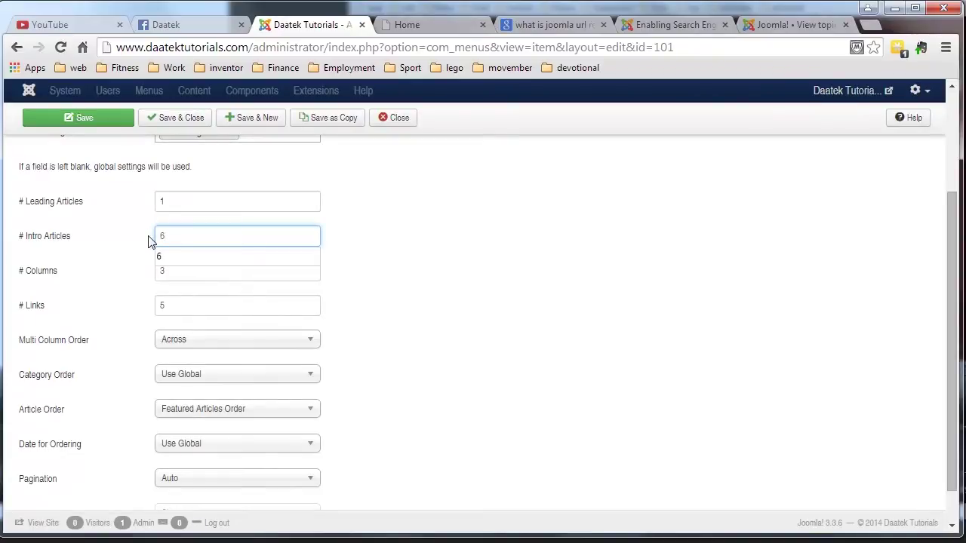
drag(164, 269, 150, 275)
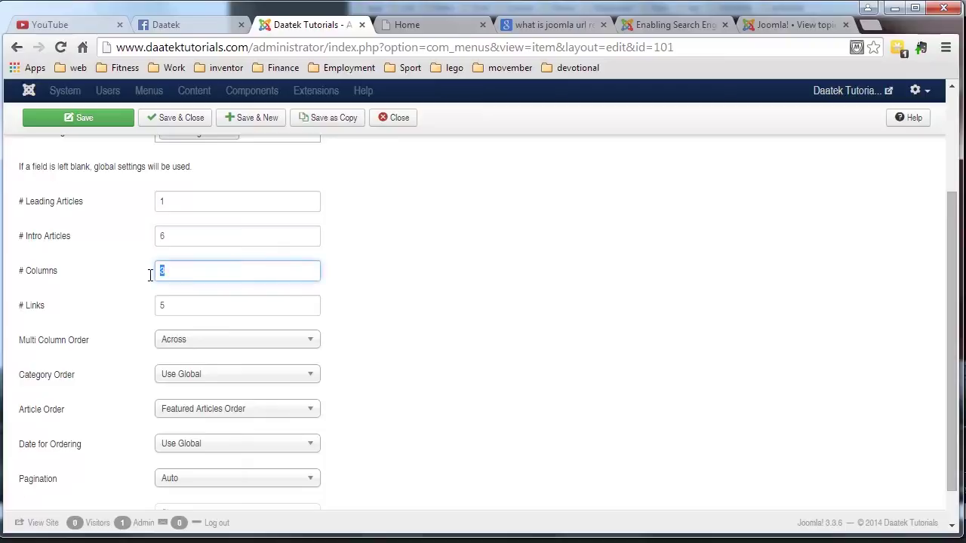
text(2)
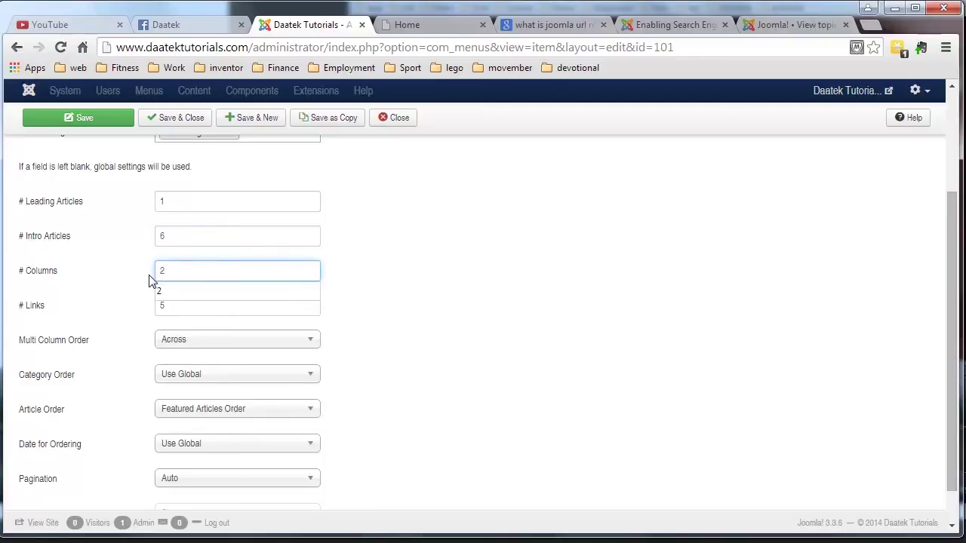
click(345, 258)
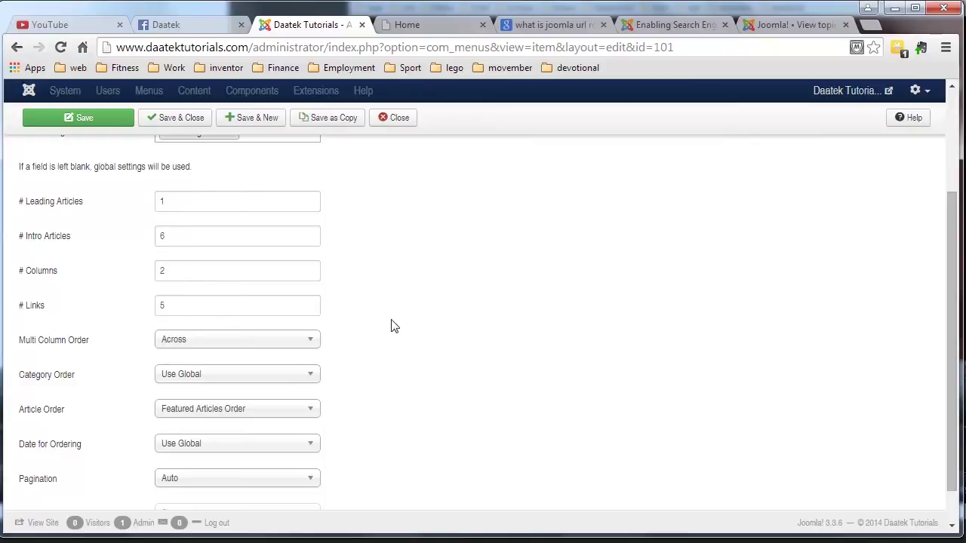
click(73, 120)
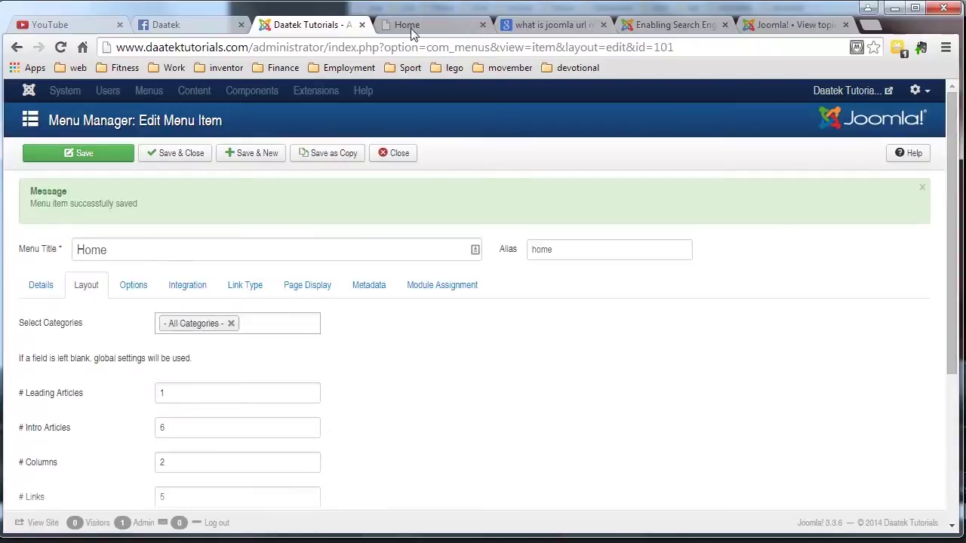
Step: Reload the live home page and examine how the leading article and the intro articles are arranged in columns down to the footer
click(412, 26)
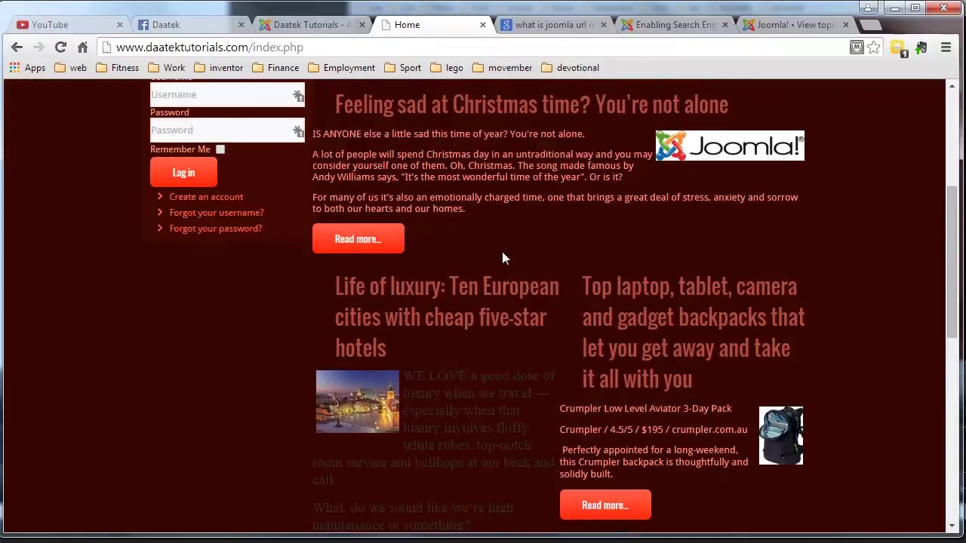
scroll(506, 253, up, 2)
scroll(532, 288, down, 3)
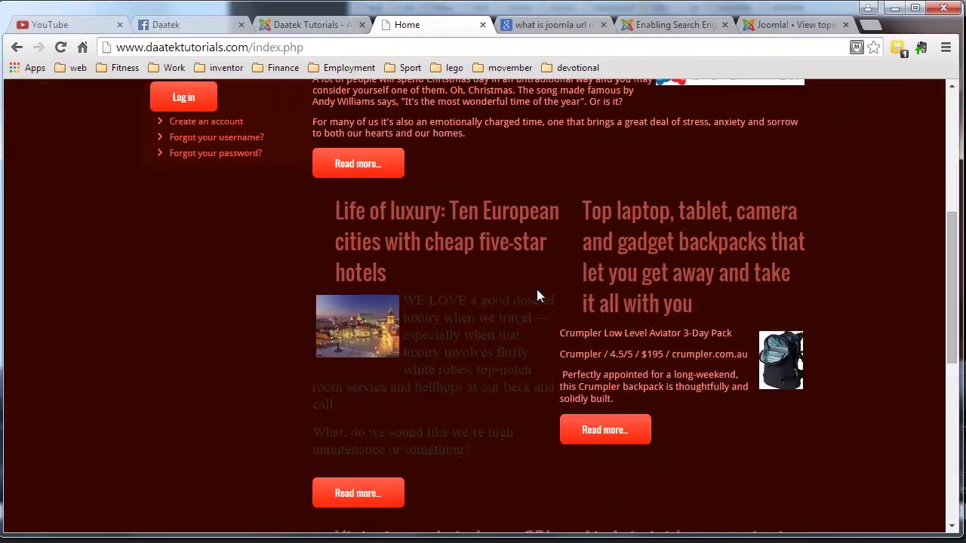
scroll(664, 320, down, 1)
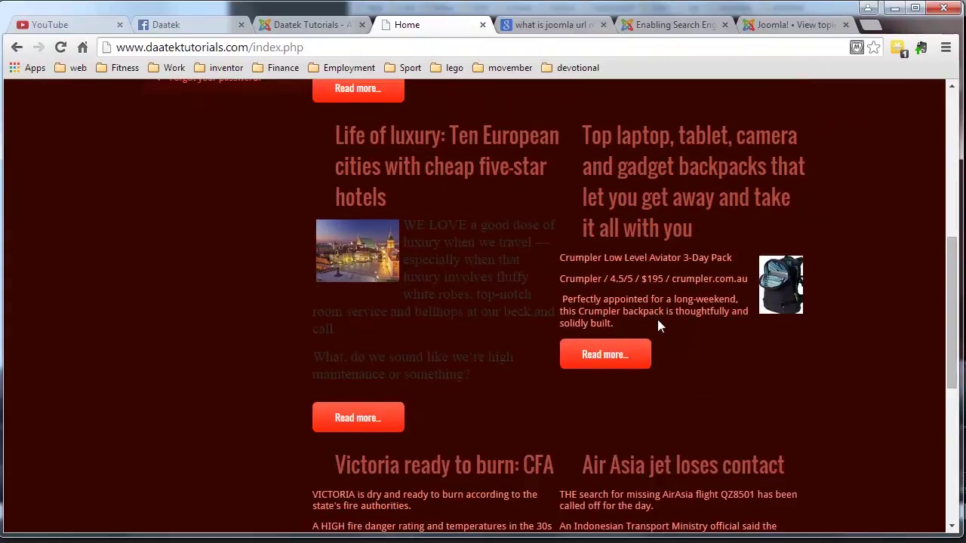
scroll(658, 318, up, 1)
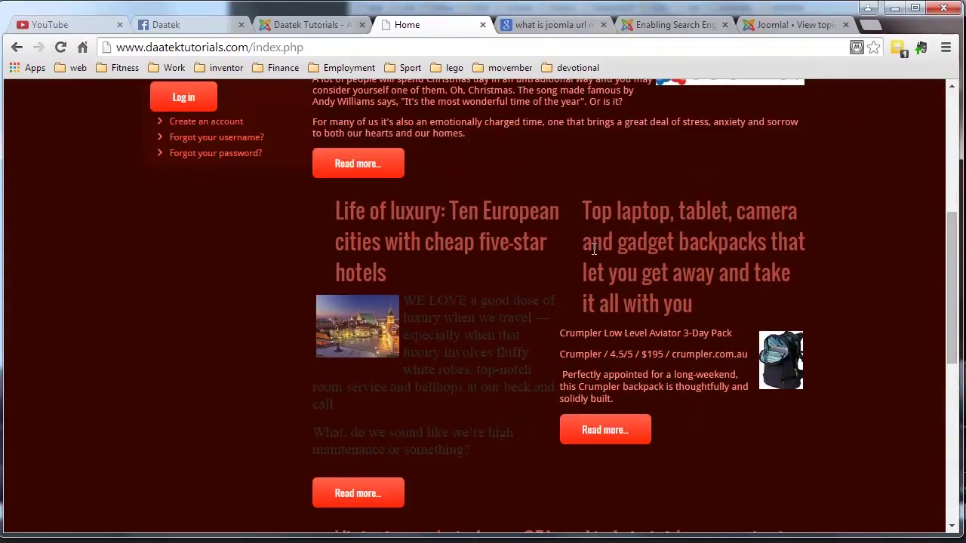
scroll(641, 249, down, 6)
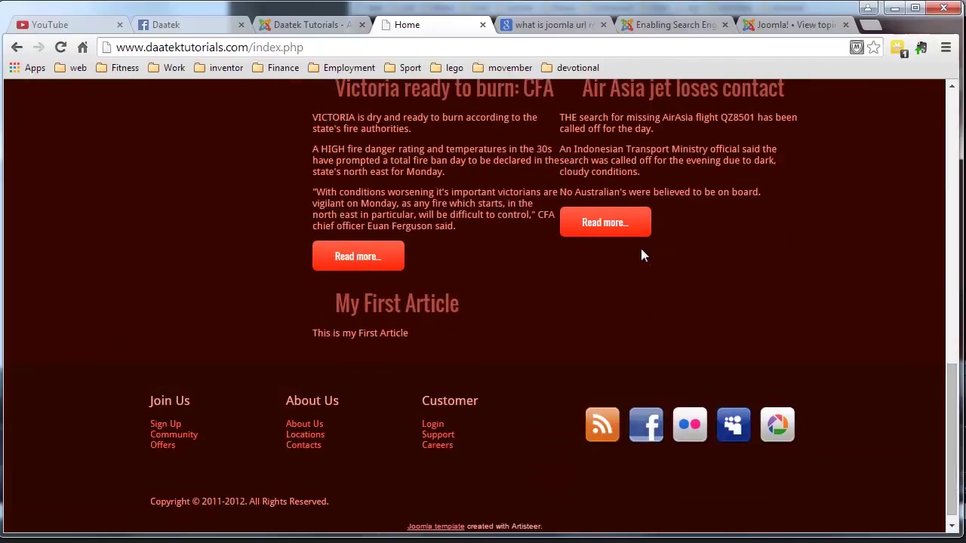
scroll(641, 249, up, 6)
scroll(641, 248, down, 5)
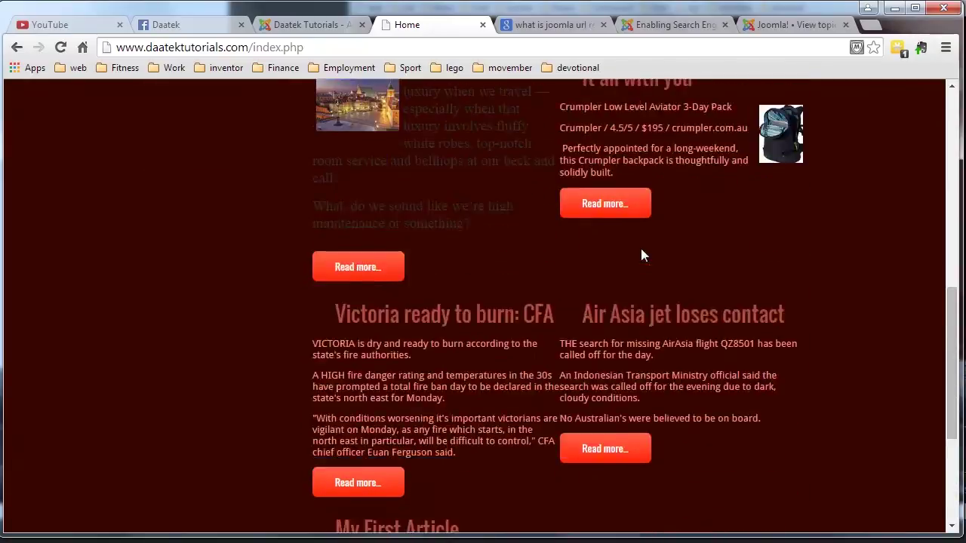
scroll(455, 381, up, 5)
scroll(461, 384, down, 5)
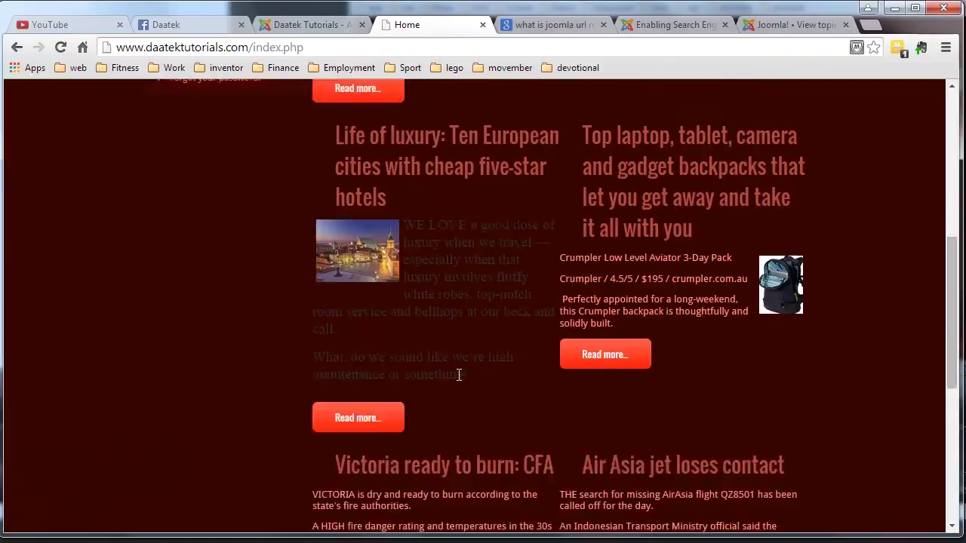
scroll(476, 411, up, 7)
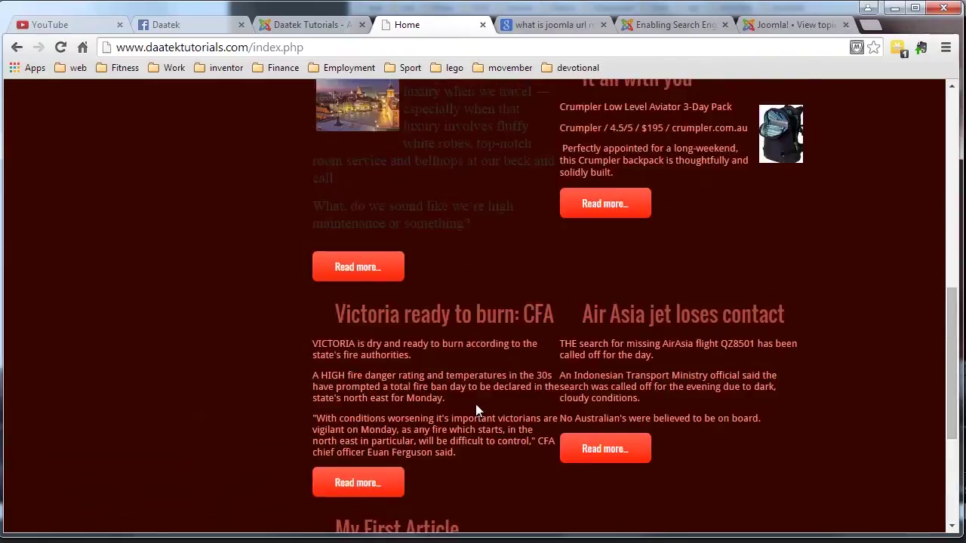
scroll(465, 285, down, 6)
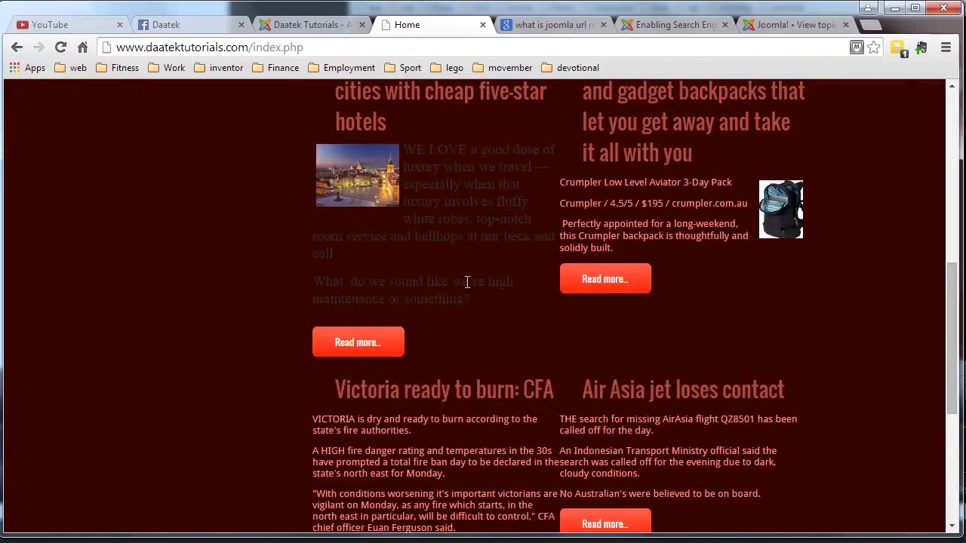
scroll(486, 366, up, 8)
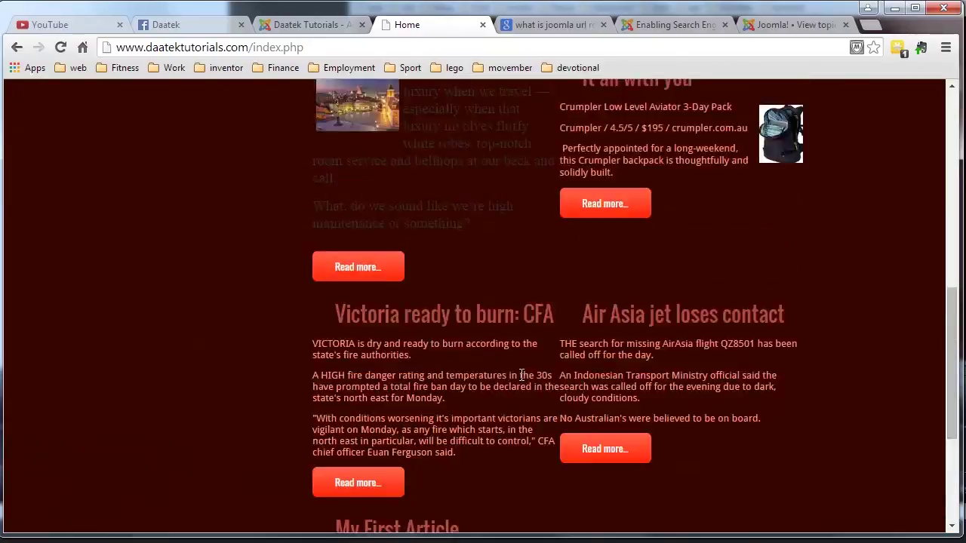
scroll(556, 330, down, 8)
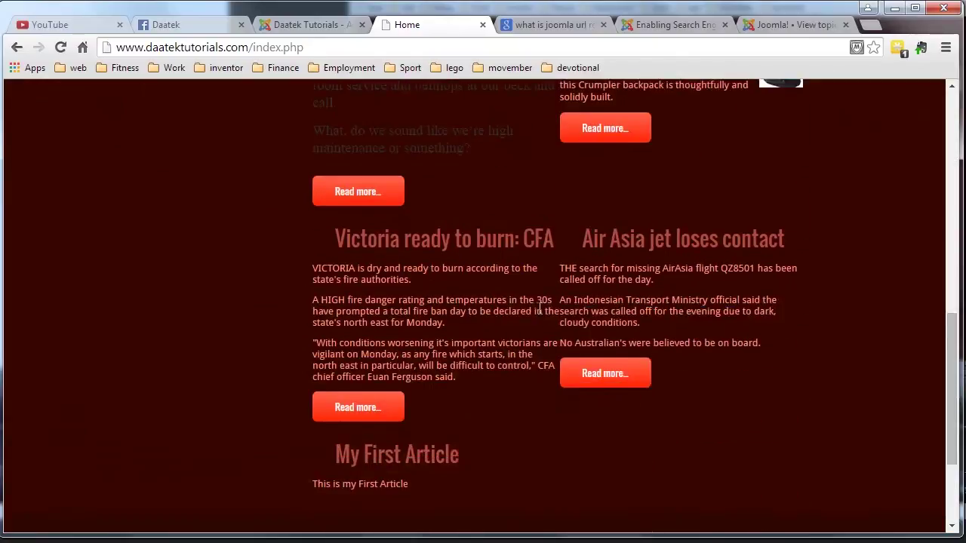
scroll(662, 392, up, 8)
scroll(523, 279, down, 3)
scroll(523, 279, down, 4)
scroll(401, 352, up, 7)
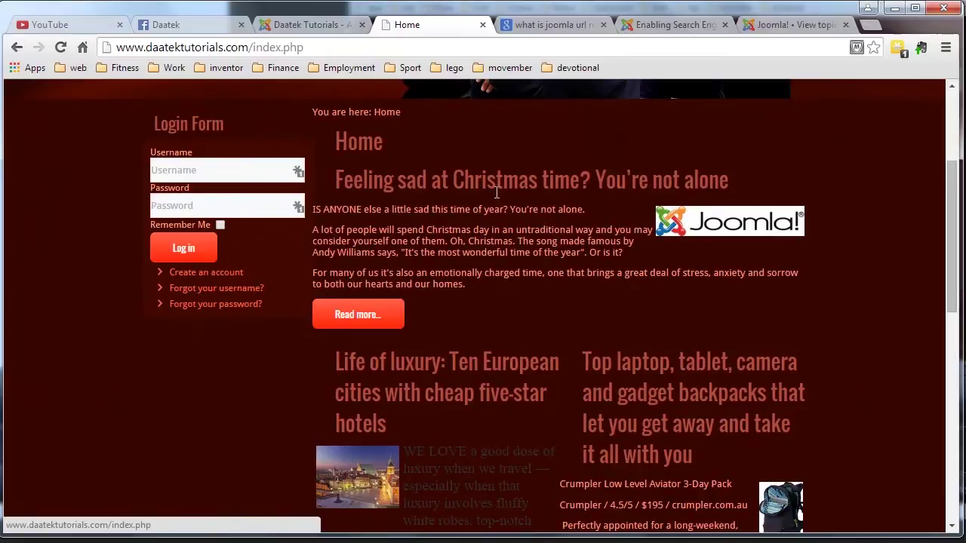
scroll(533, 267, down, 3)
scroll(641, 332, down, 2)
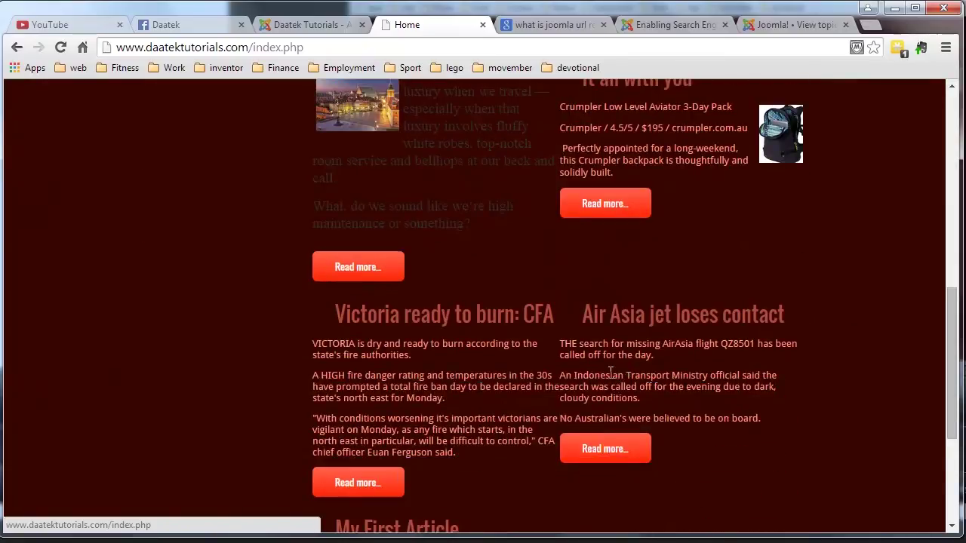
scroll(424, 357, up, 5)
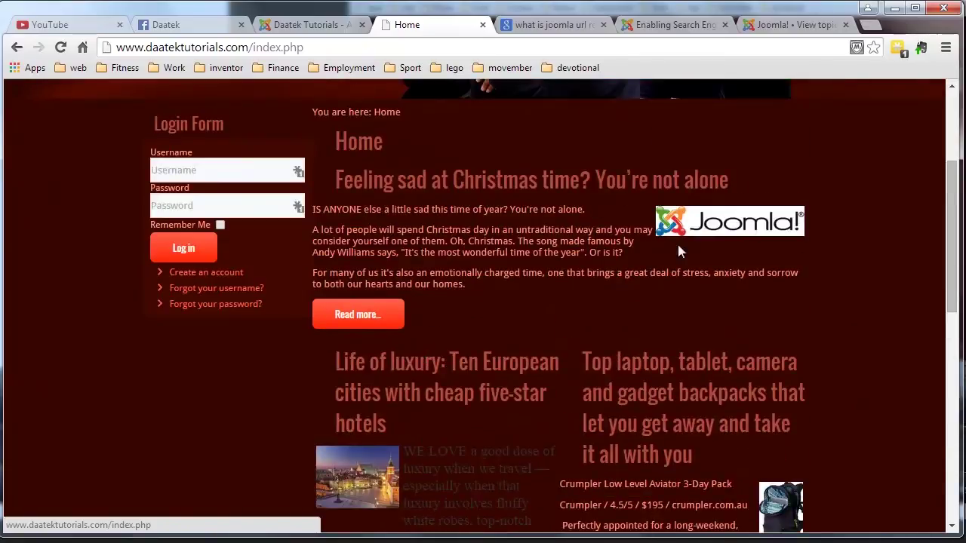
scroll(650, 260, down, 1)
scroll(542, 218, up, 2)
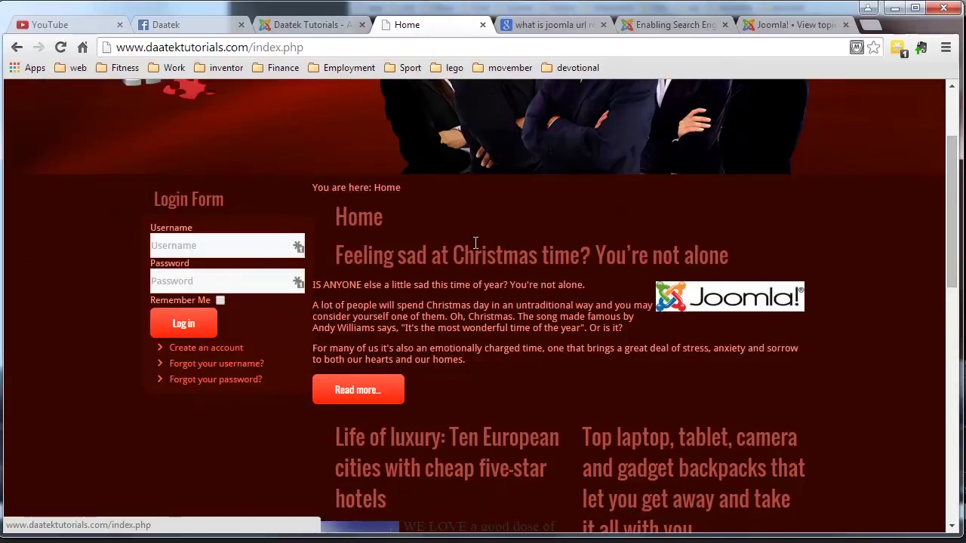
scroll(476, 242, down, 3)
scroll(476, 242, down, 4)
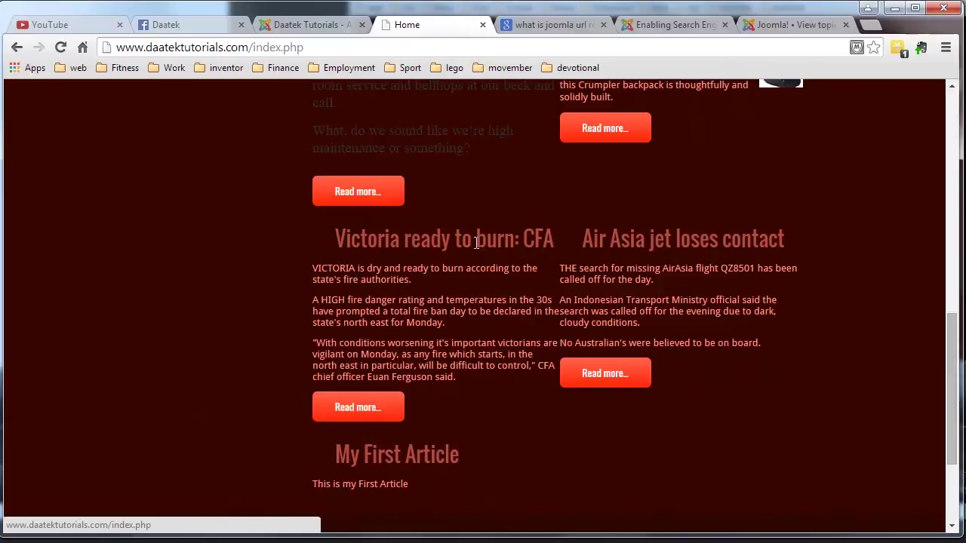
scroll(470, 249, down, 2)
scroll(452, 271, up, 5)
scroll(545, 185, up, 1)
scroll(545, 185, down, 2)
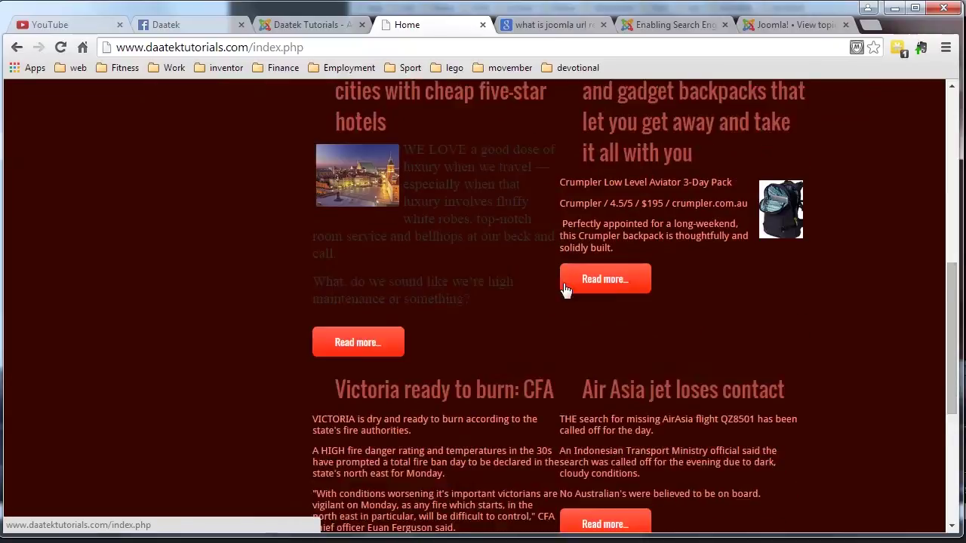
scroll(563, 293, up, 2)
scroll(563, 292, down, 5)
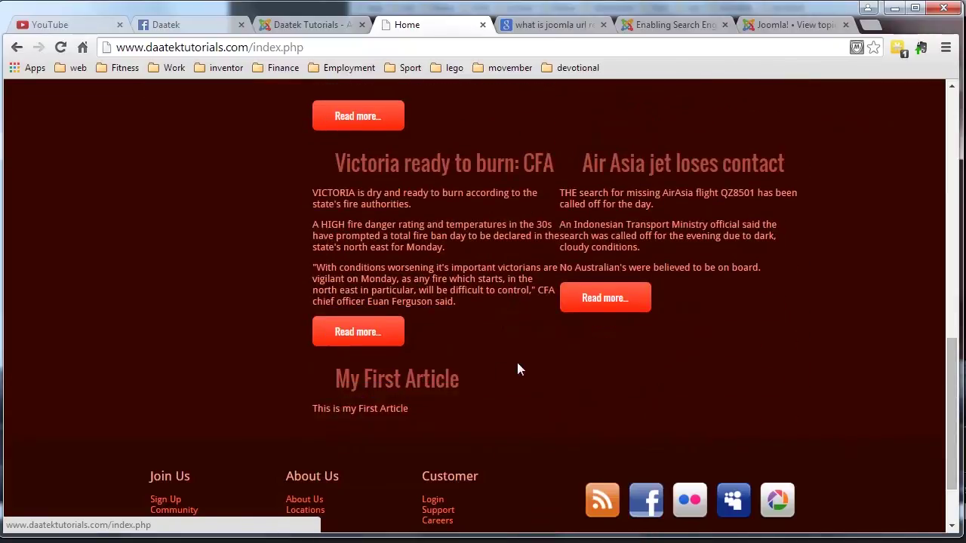
scroll(694, 259, up, 5)
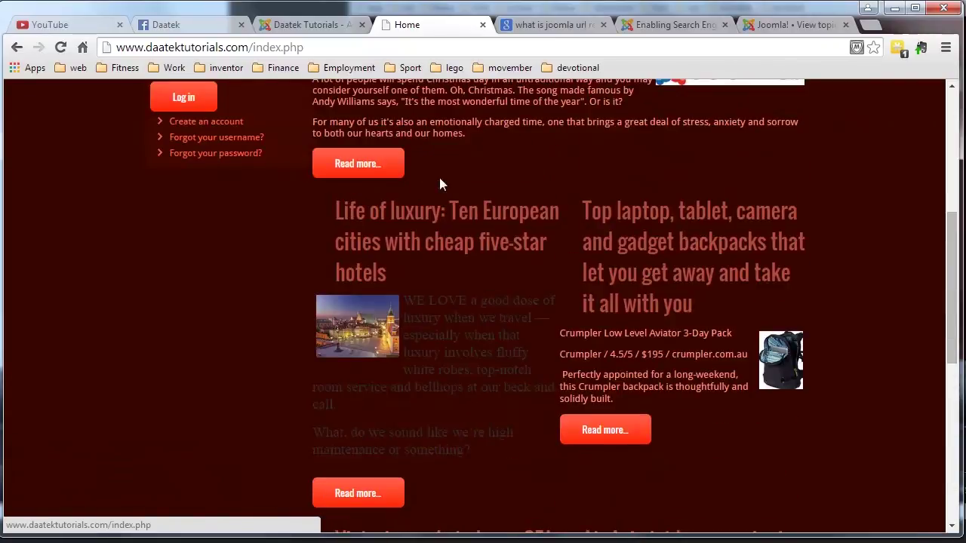
scroll(594, 336, down, 3)
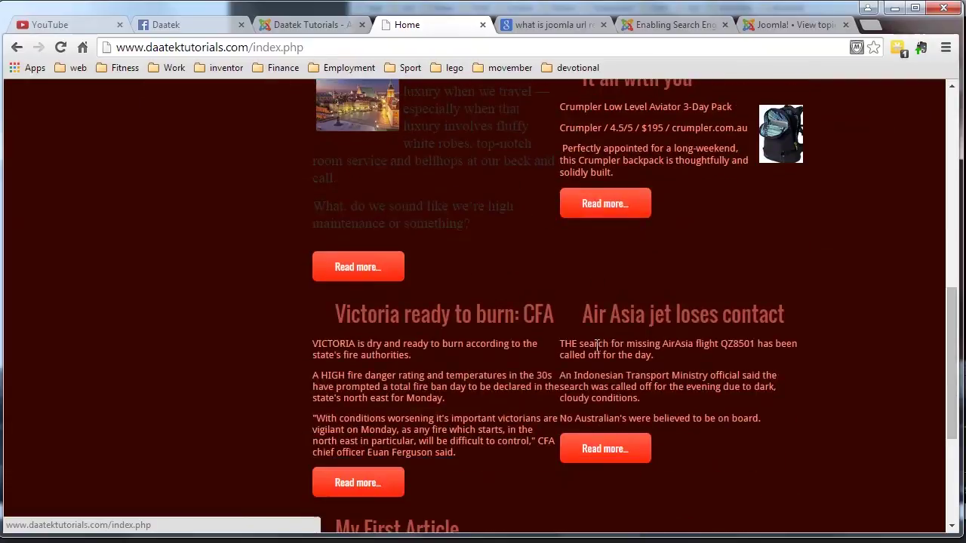
scroll(596, 346, up, 1)
scroll(597, 346, up, 7)
scroll(578, 339, down, 3)
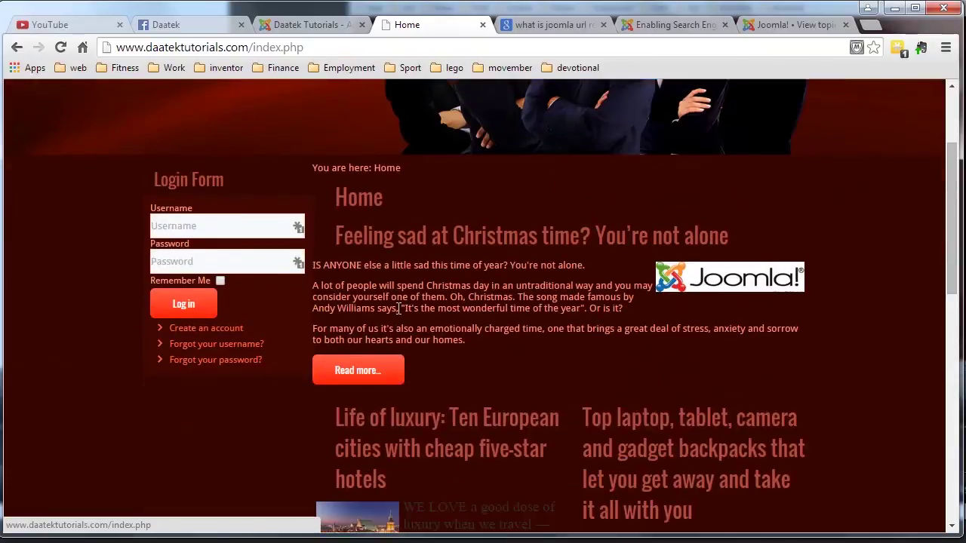
scroll(382, 308, down, 6)
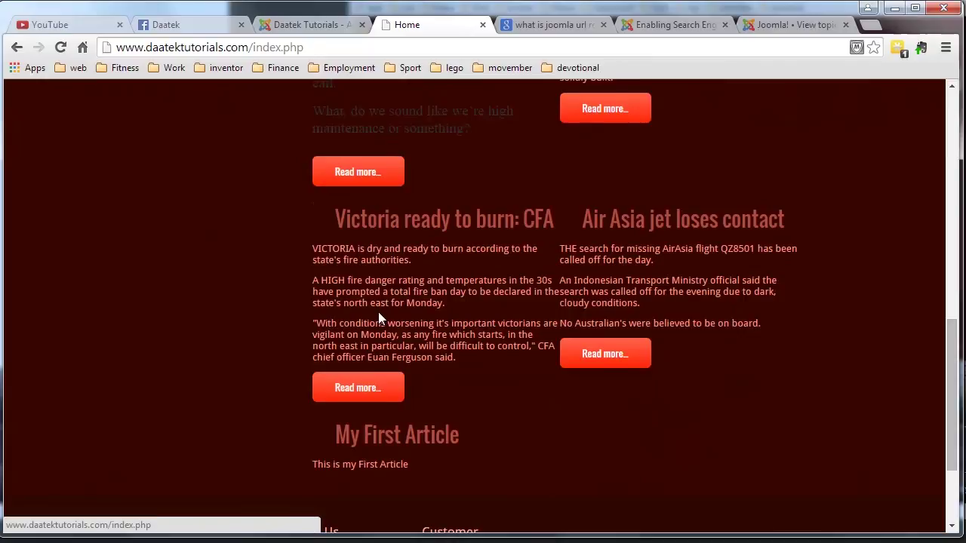
scroll(378, 312, up, 4)
scroll(378, 311, up, 5)
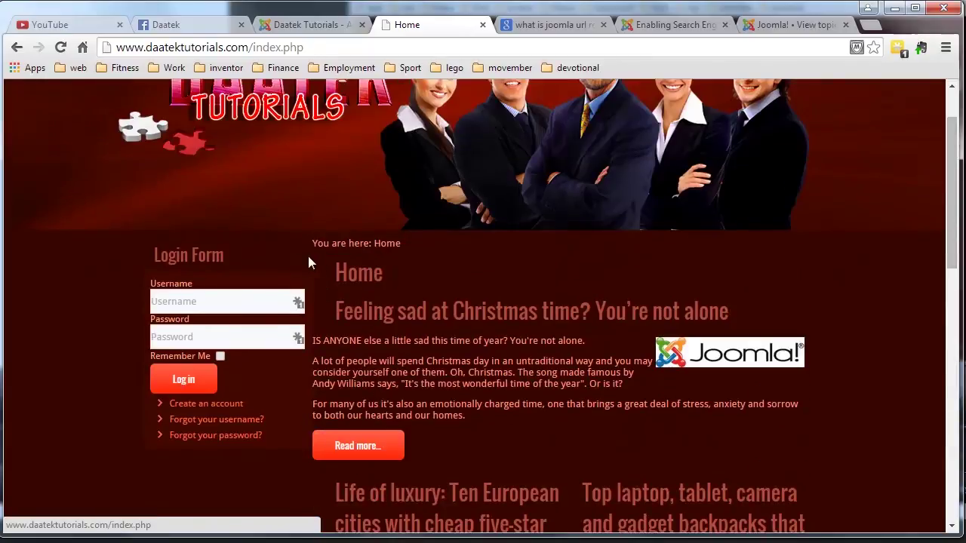
scroll(552, 313, down, 3)
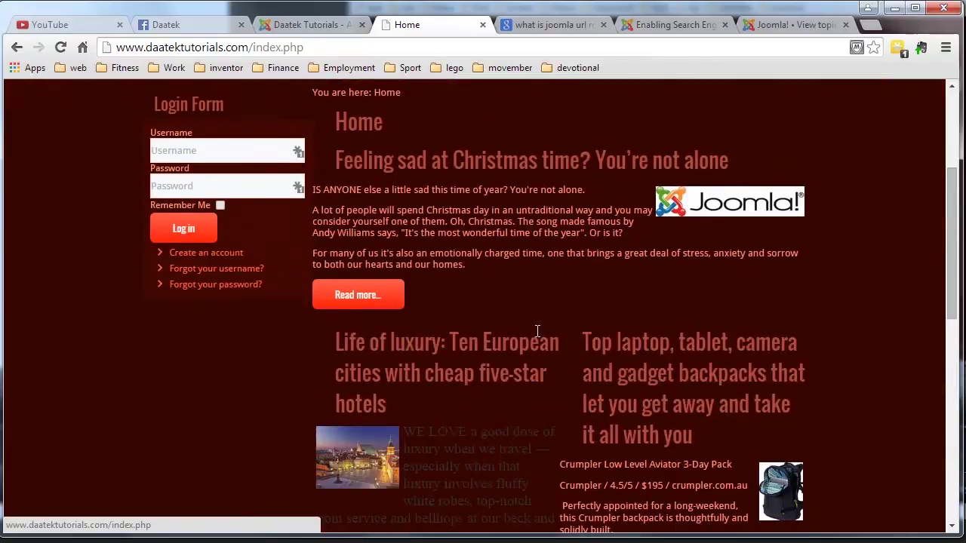
scroll(540, 329, up, 3)
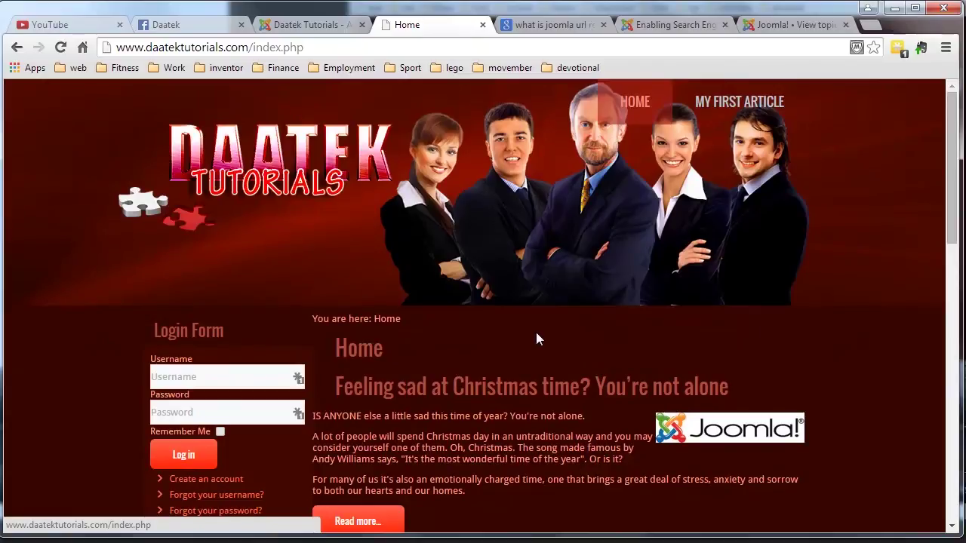